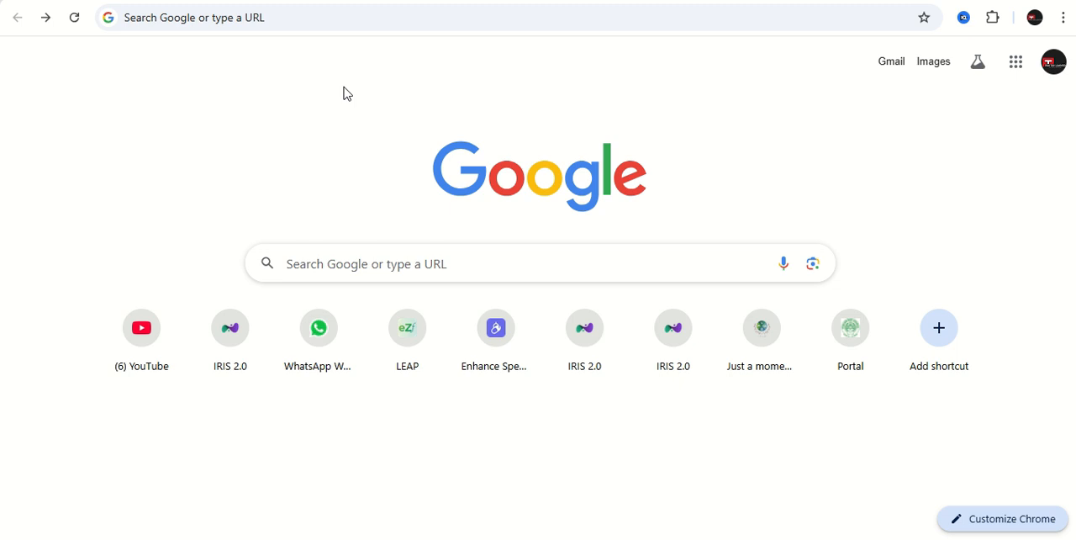
Open the SECP LEAP portal and start a new sign-up as a Pakistani Citizen who is a CNIC Holder
left_click(411, 348)
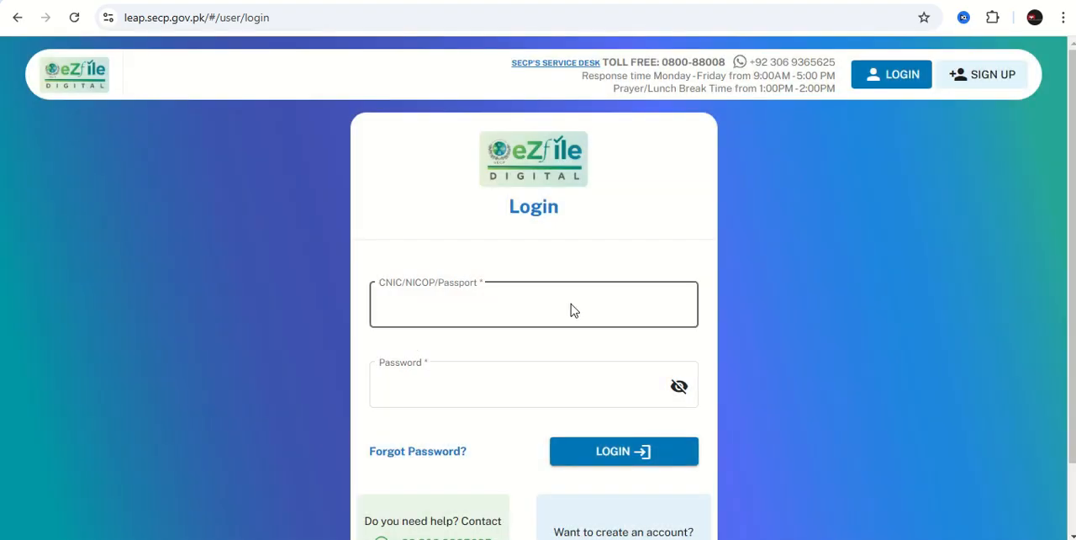
left_click(571, 304)
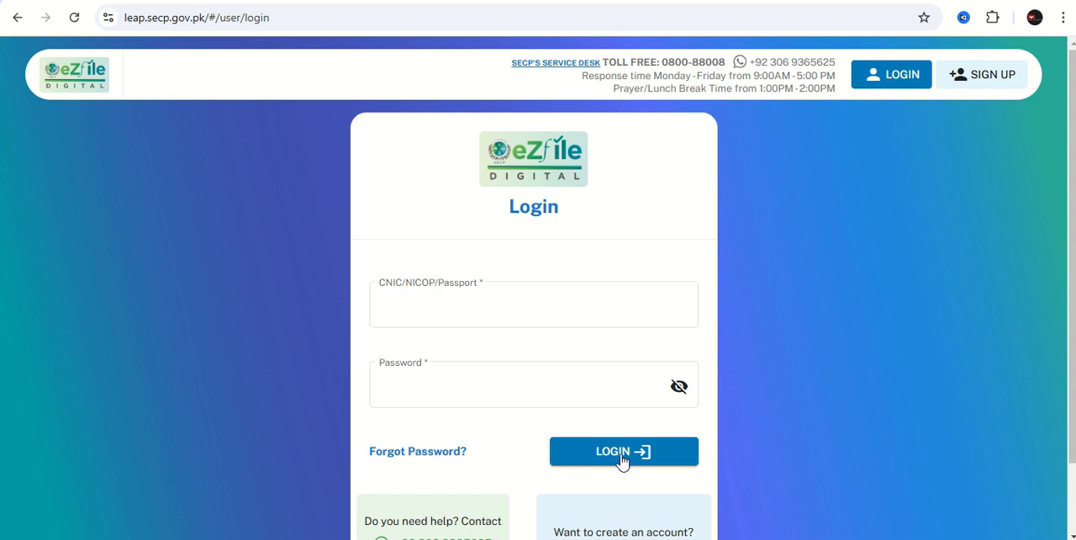
left_click(997, 82)
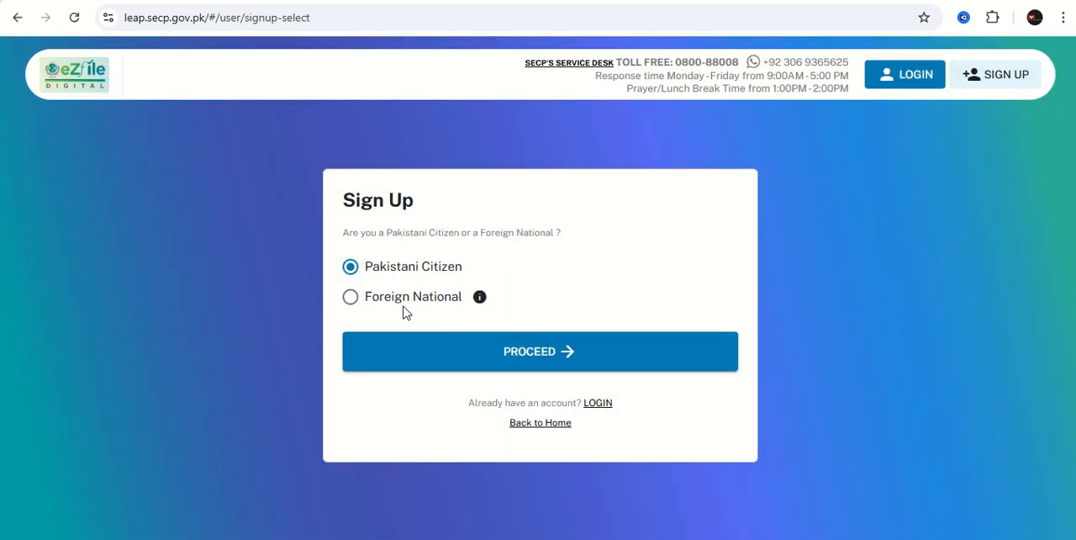
left_click(472, 362)
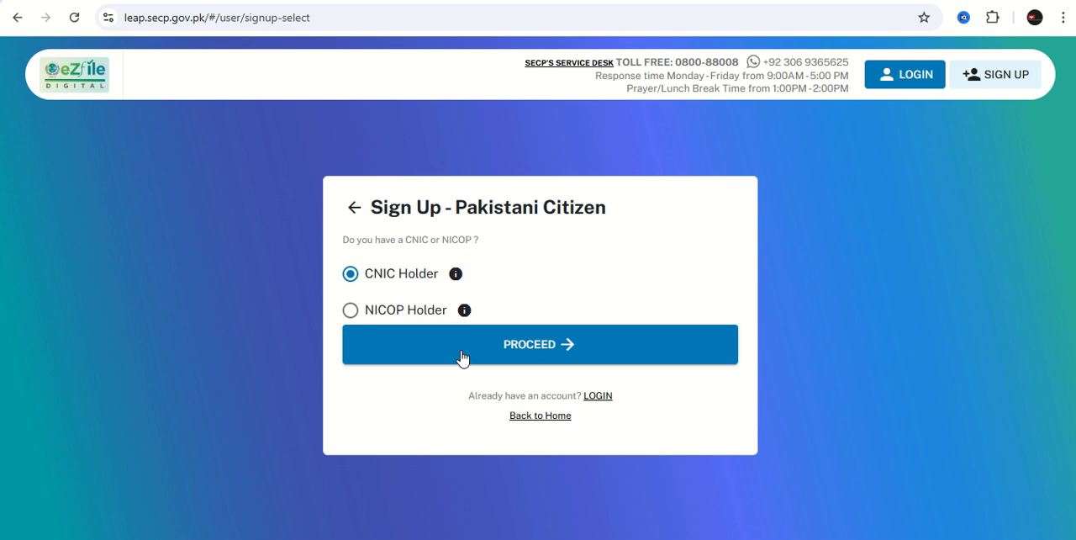
left_click(462, 357)
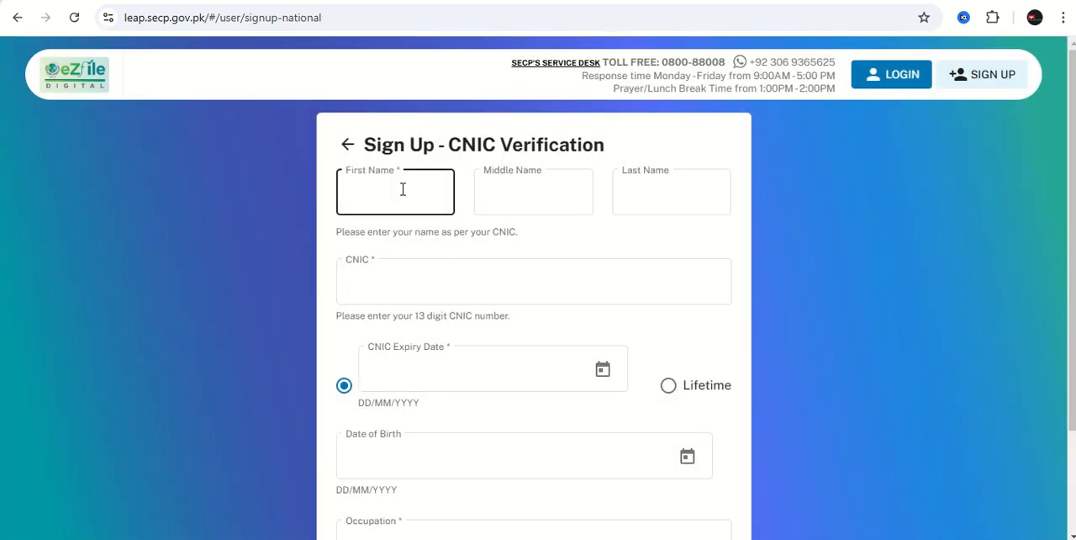
Fill in the applicant's first name, last name and 13-digit CNIC number on the CNIC verification form
left_click(403, 189)
left_click(376, 202)
type("aq")
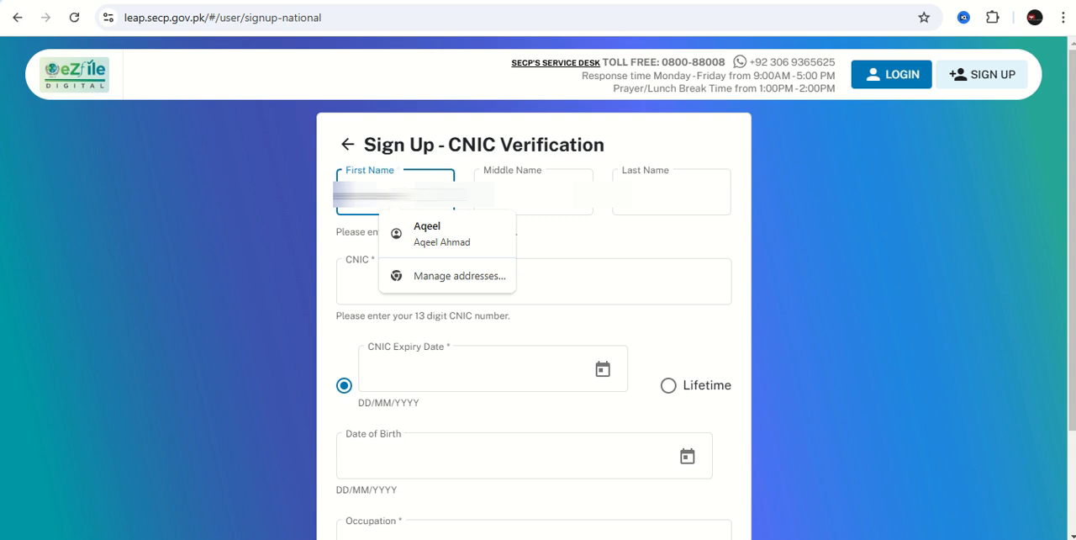
left_click(523, 196)
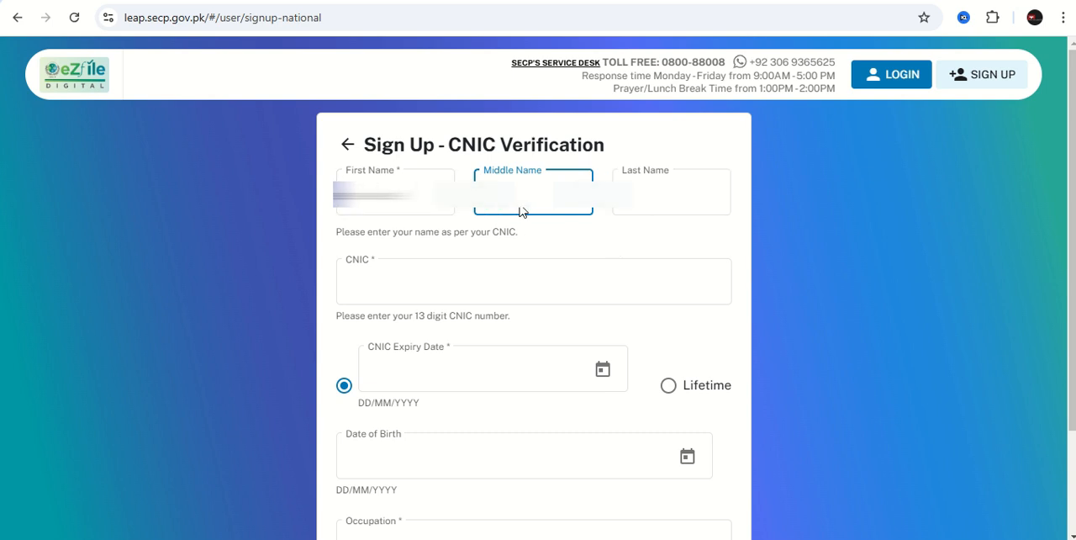
left_click(633, 211)
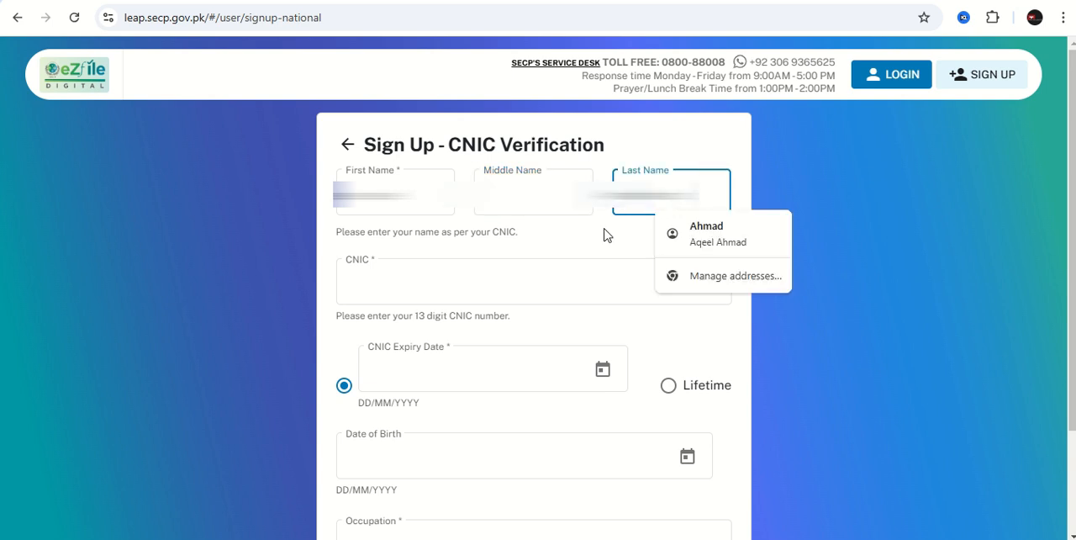
left_click(569, 251)
left_click(358, 285)
type("...")
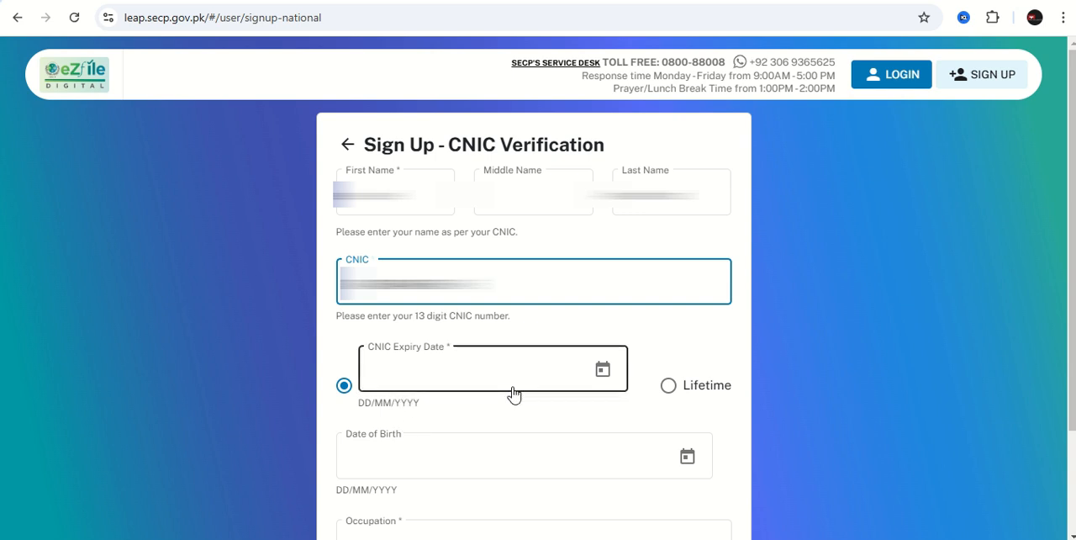
Set the CNIC expiry date to 02/12/2030 and fill in the applicant's date of birth
left_click(602, 369)
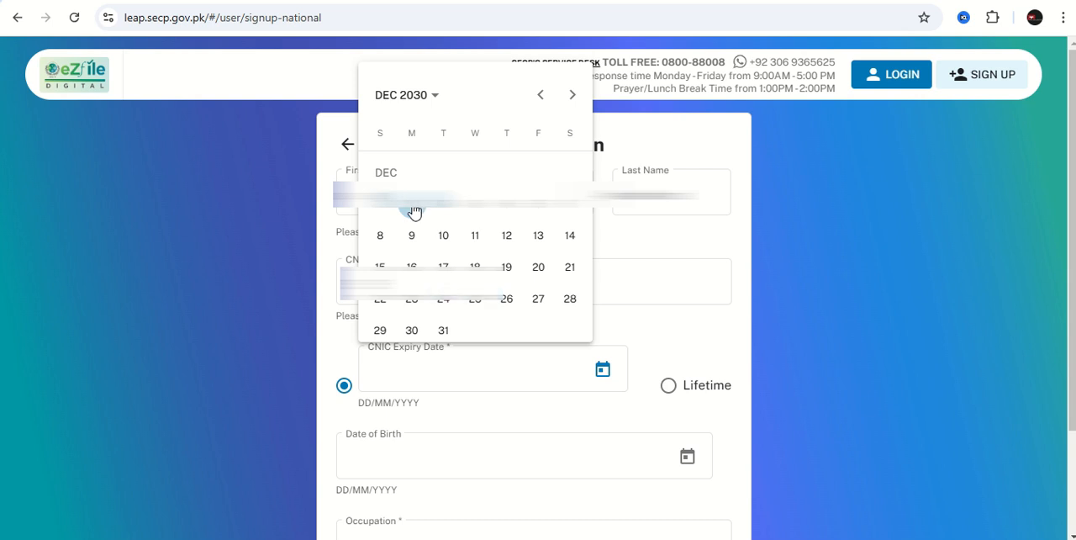
left_click(412, 211)
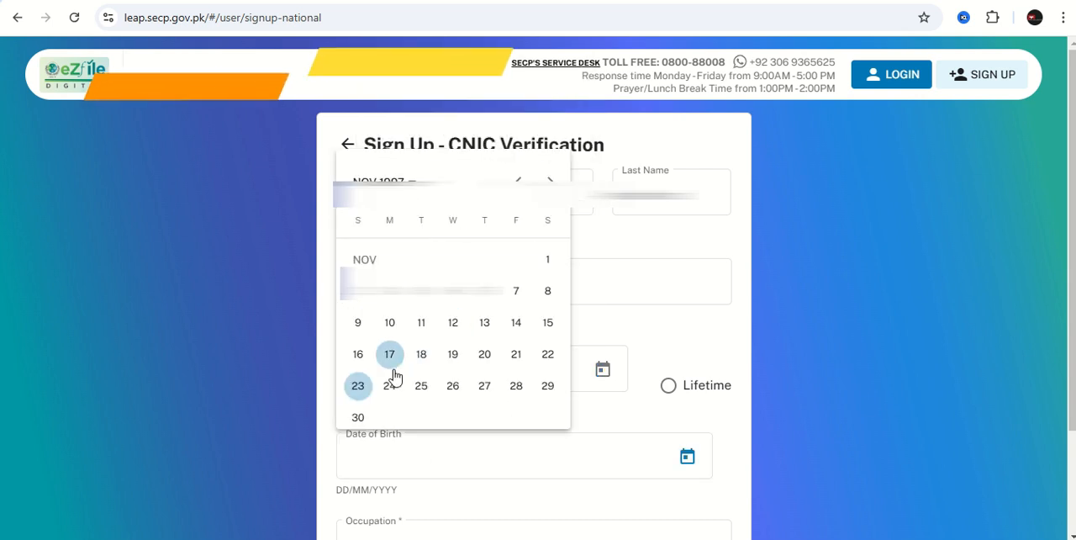
left_click(392, 357)
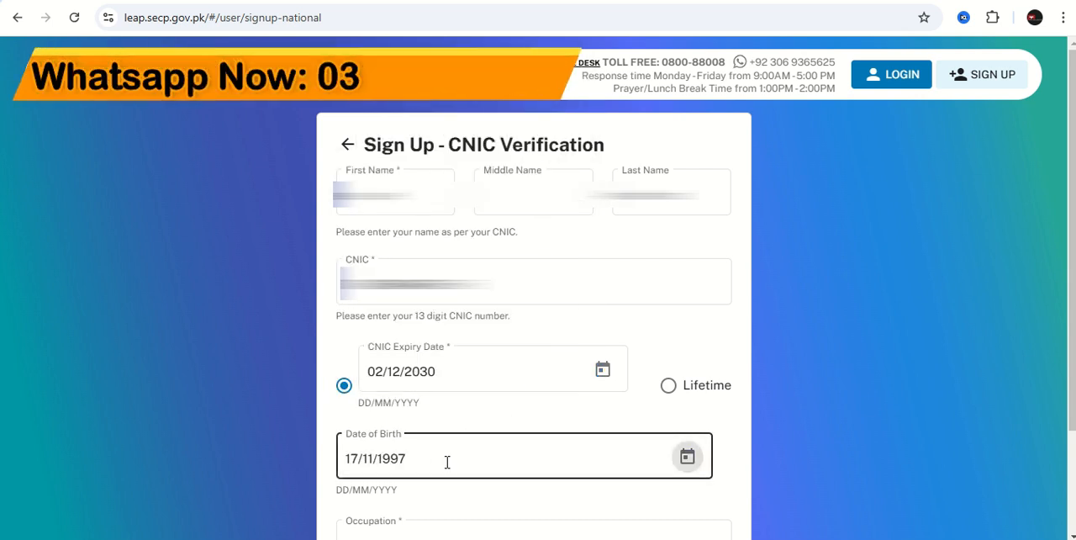
Choose Business as the occupation and submit the CNIC verification form
scroll(440, 504, "down", 2)
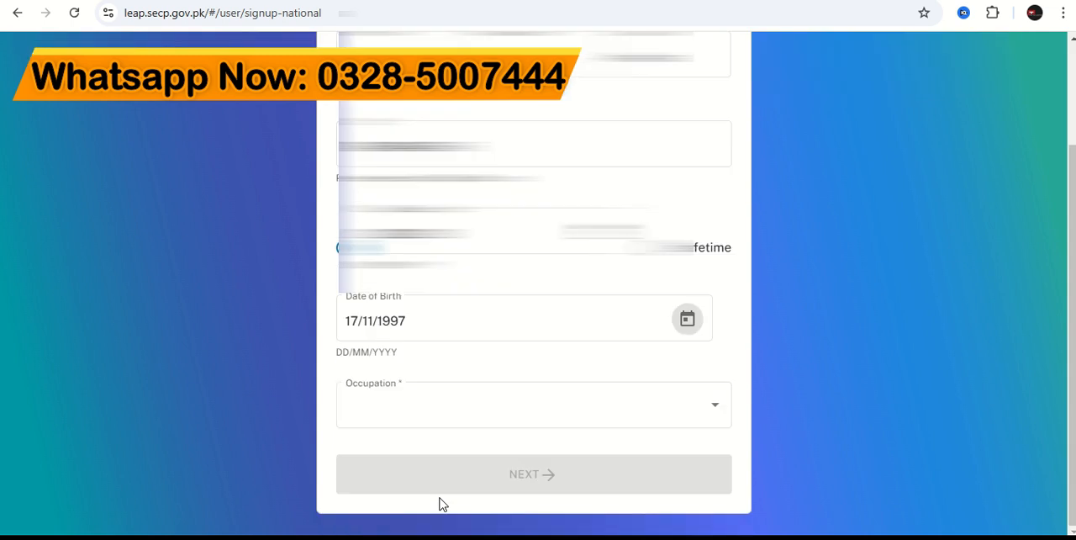
left_click(402, 420)
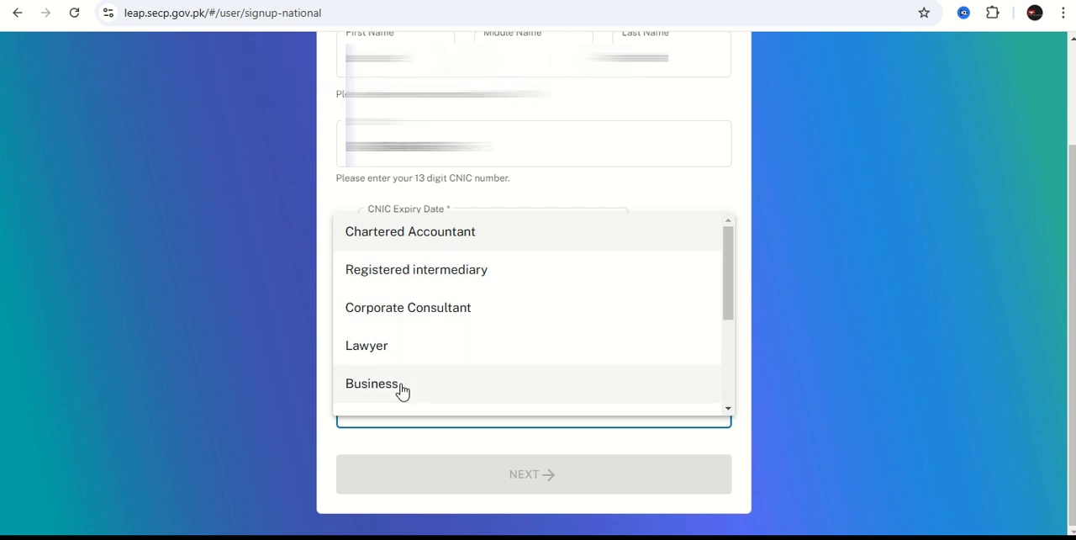
scroll(402, 388, "down", 2)
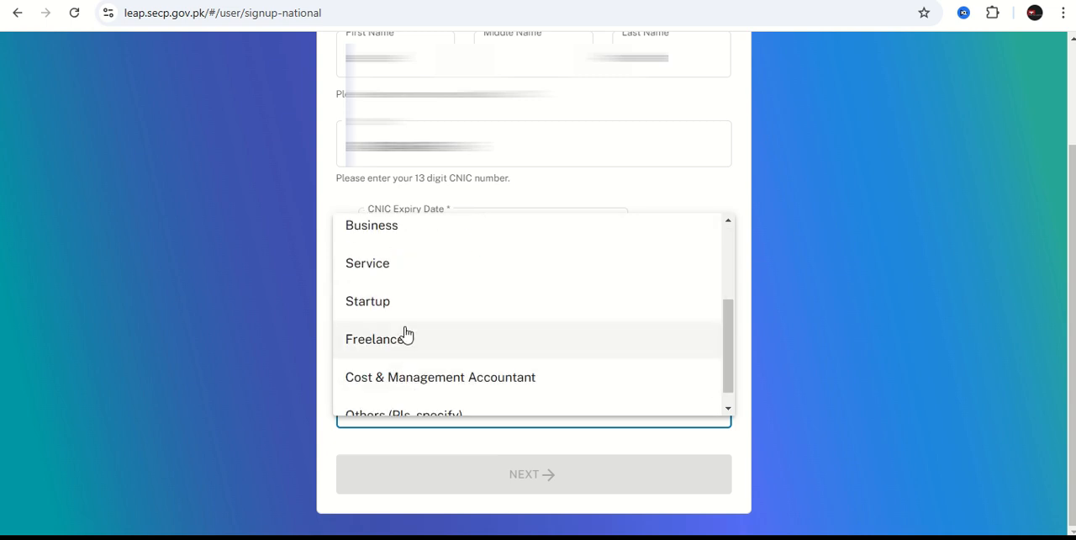
scroll(405, 324, "down", 1)
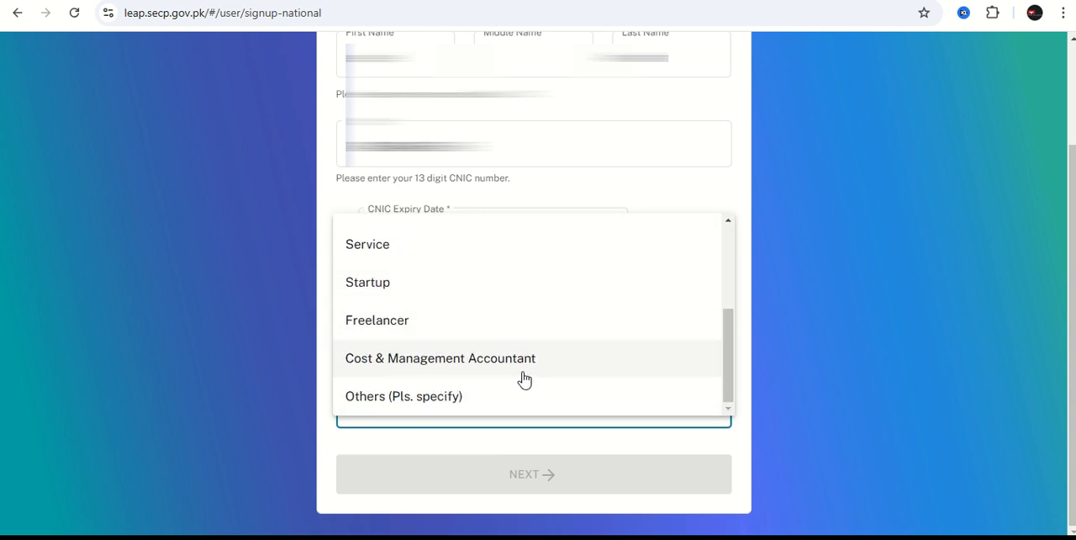
scroll(553, 385, "up", 3)
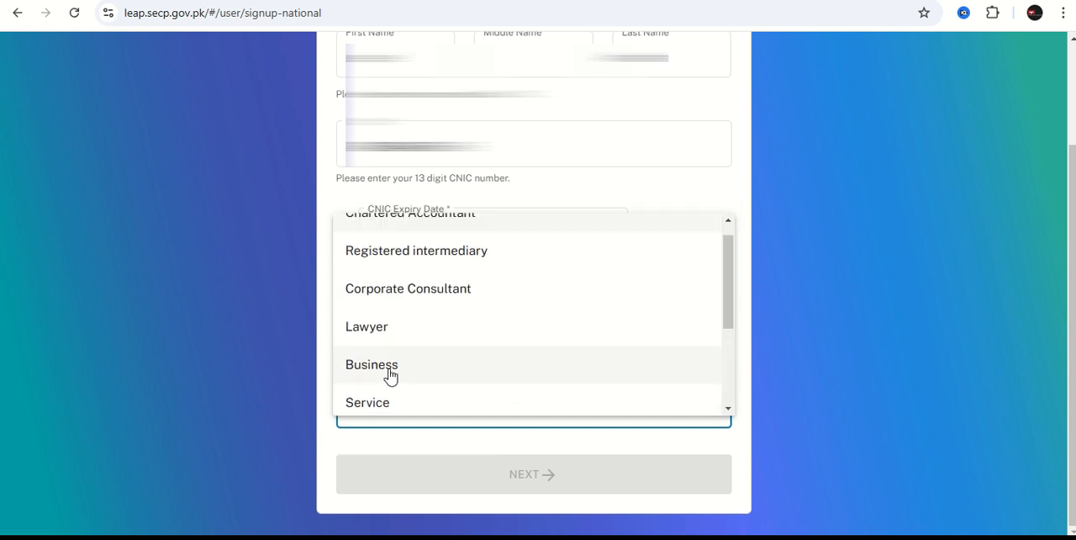
left_click(389, 375)
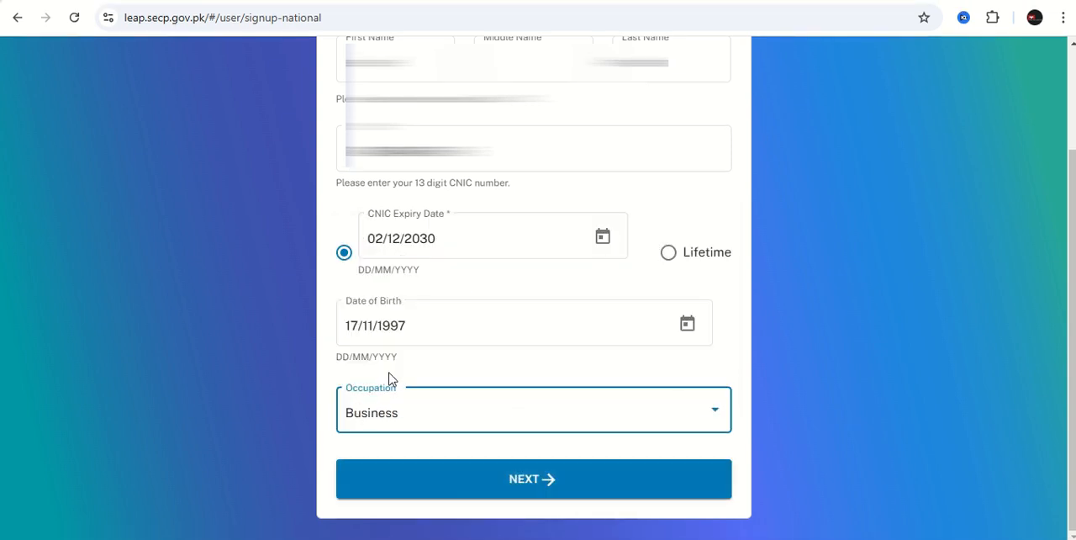
left_click(470, 487)
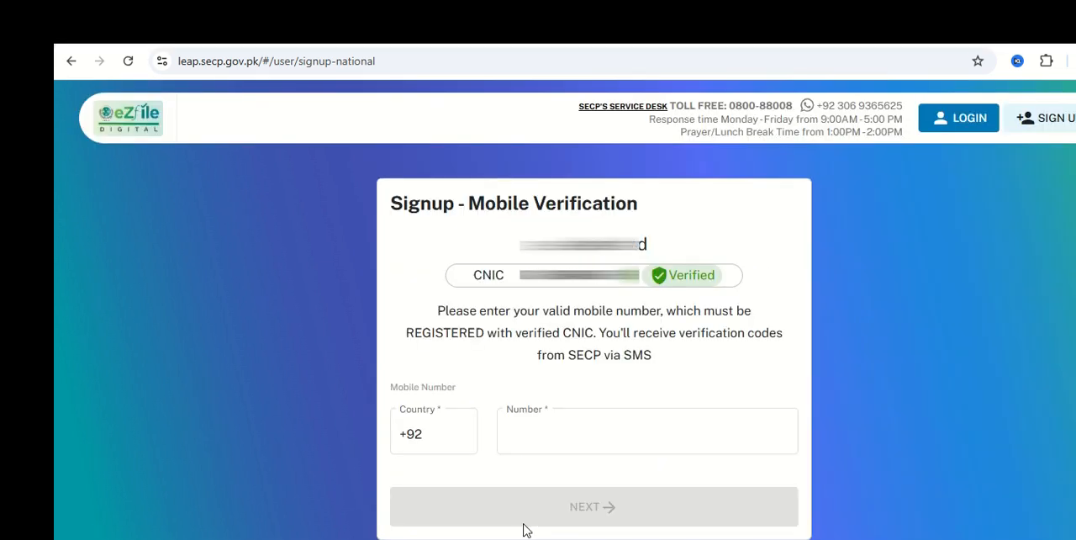
Submit the applicant's mobile number with country code +92 and verify it with the 4-digit code received by SMS
left_click(521, 448)
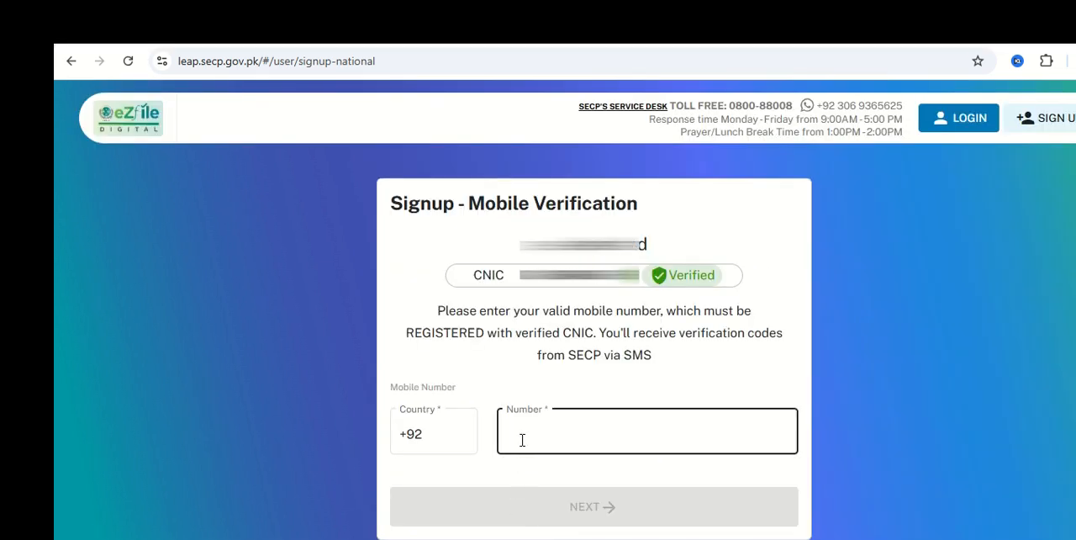
left_click(516, 437)
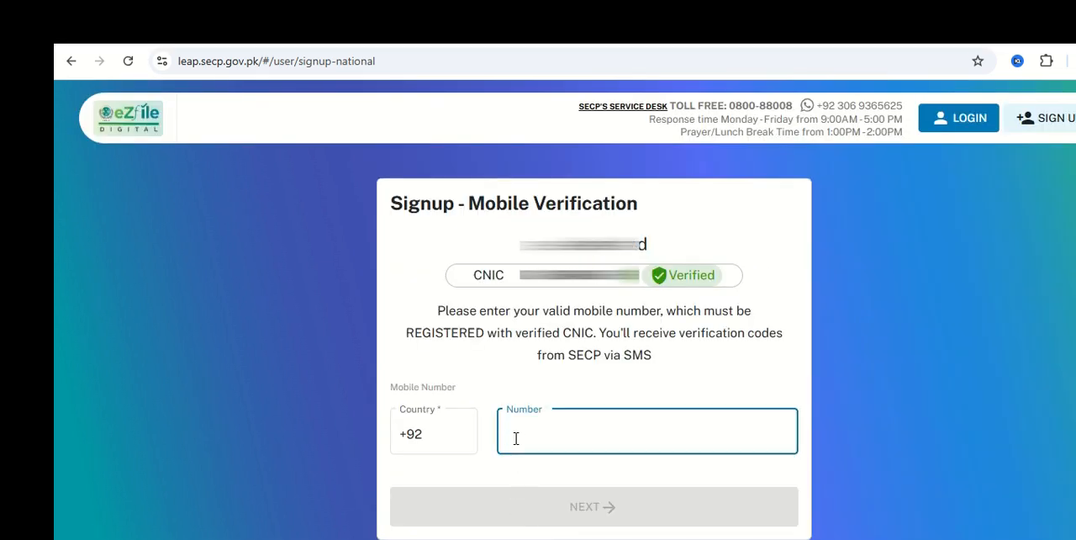
type("305*****")
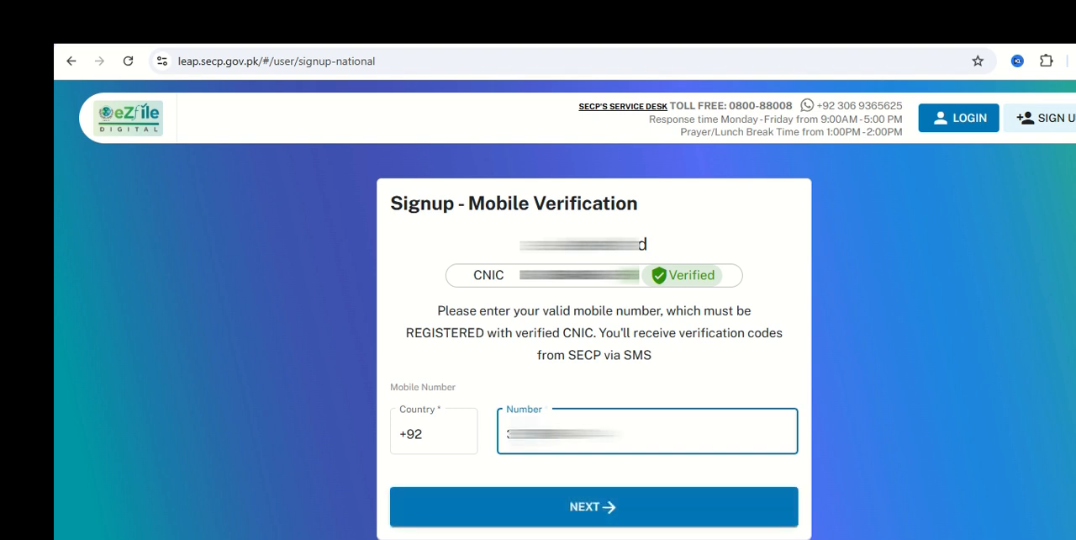
left_click(574, 513)
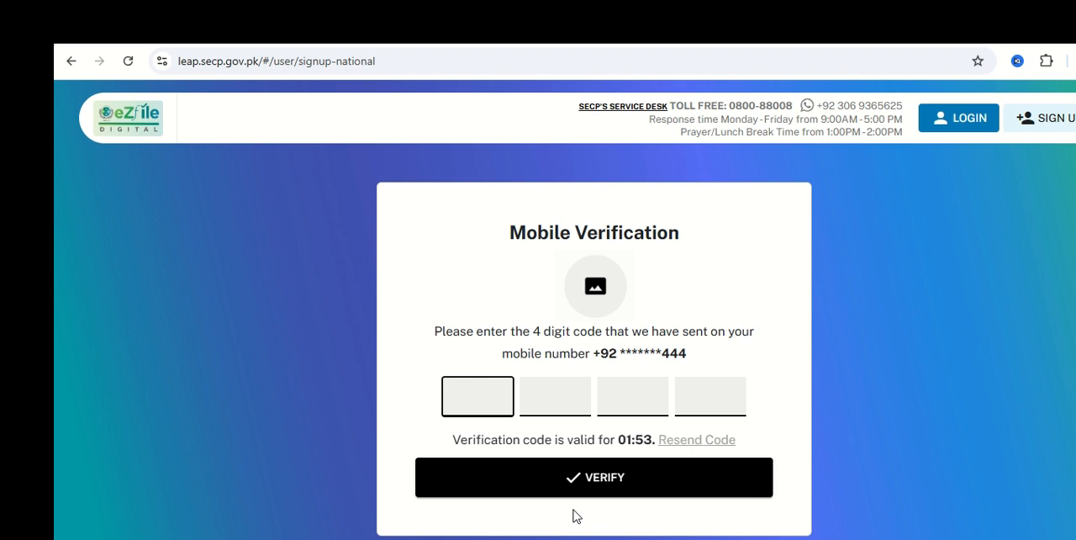
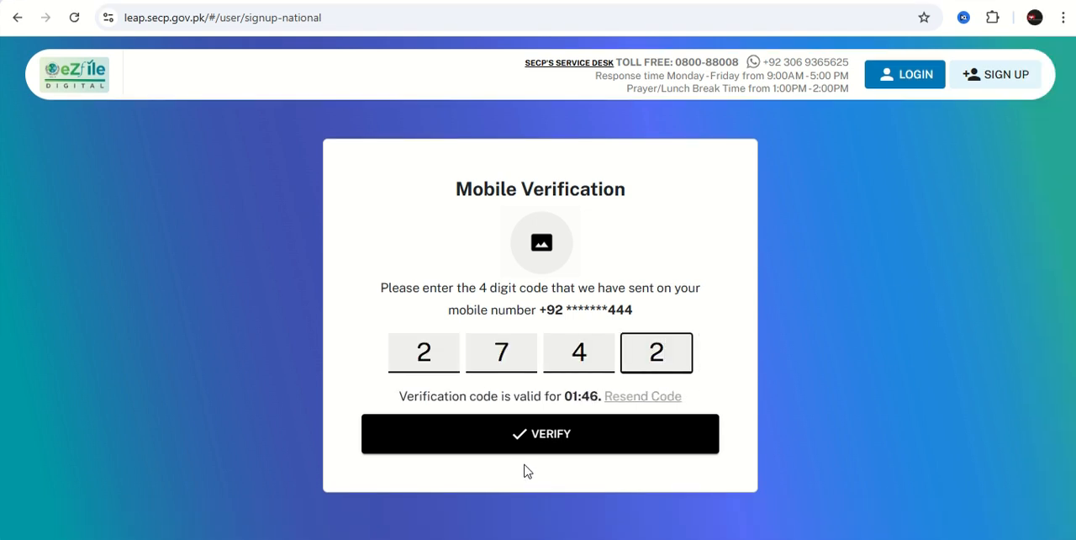
left_click(558, 434)
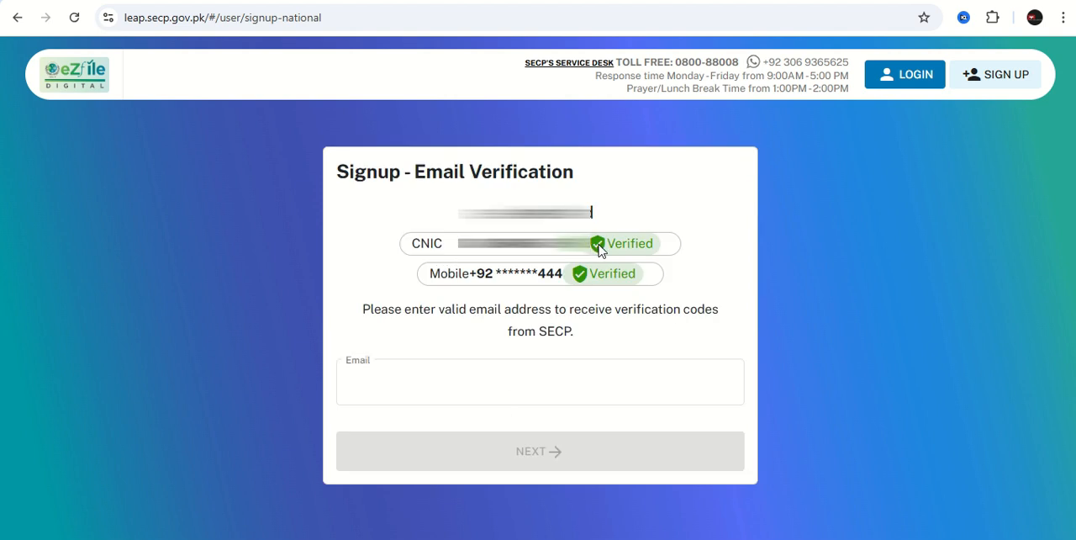
Submit the applicant's e-mail address and verify it with the 4-digit code received by e-mail
left_click(427, 379)
key("ctrl+v")
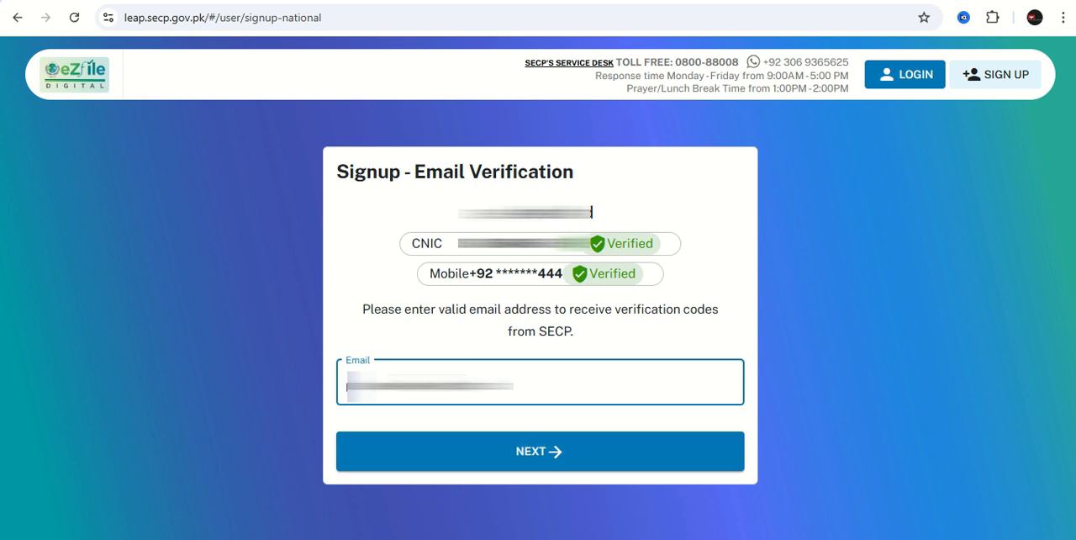
left_click(489, 465)
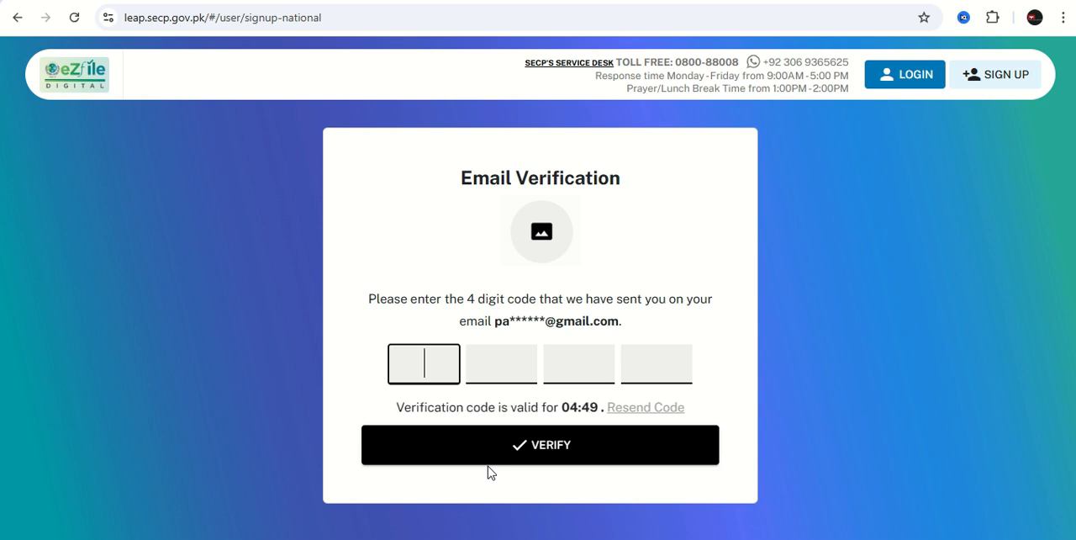
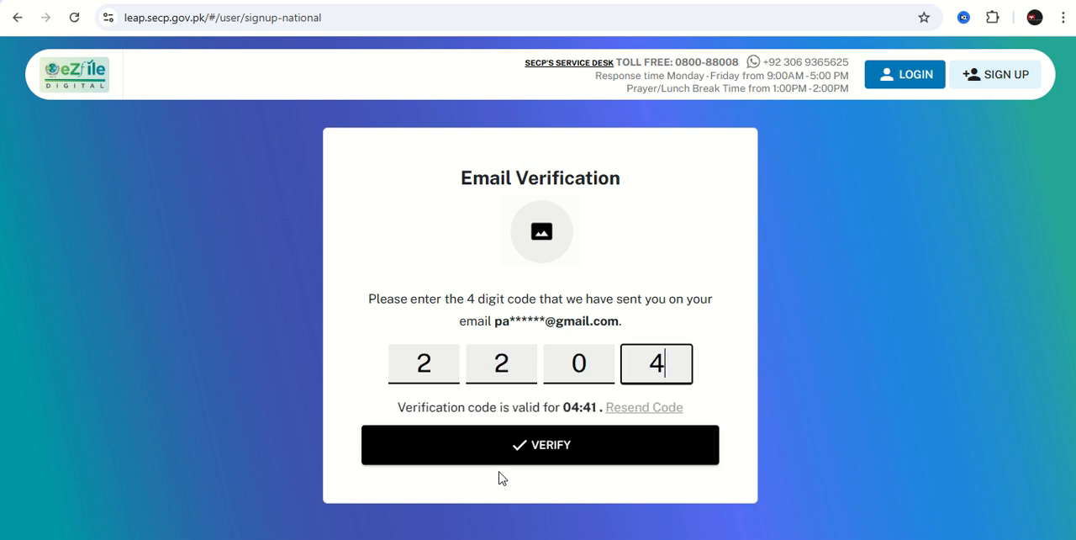
left_click(521, 454)
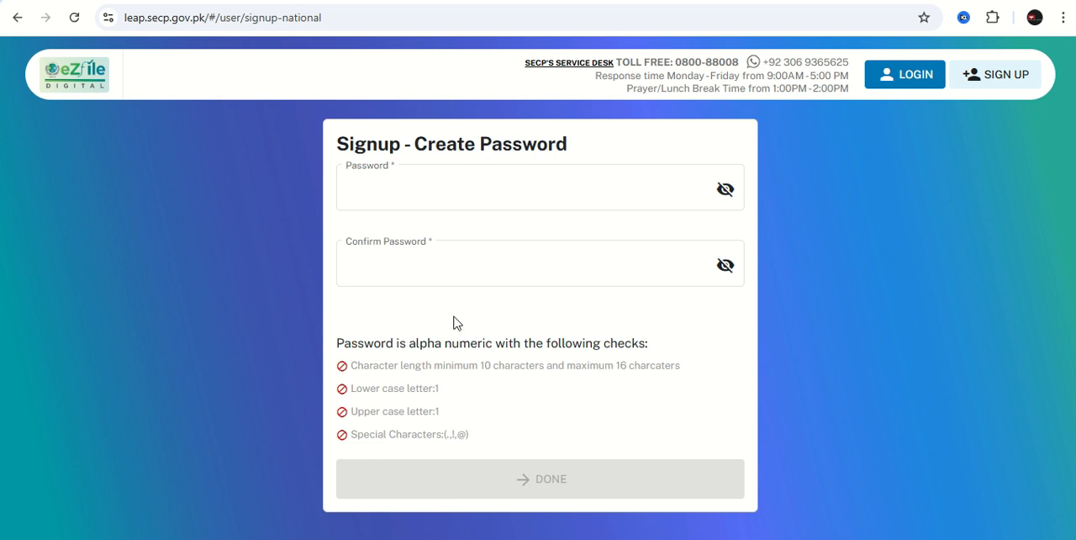
Enter and confirm a new account password to finish the sign-up, and continue to the login page
left_click(351, 207)
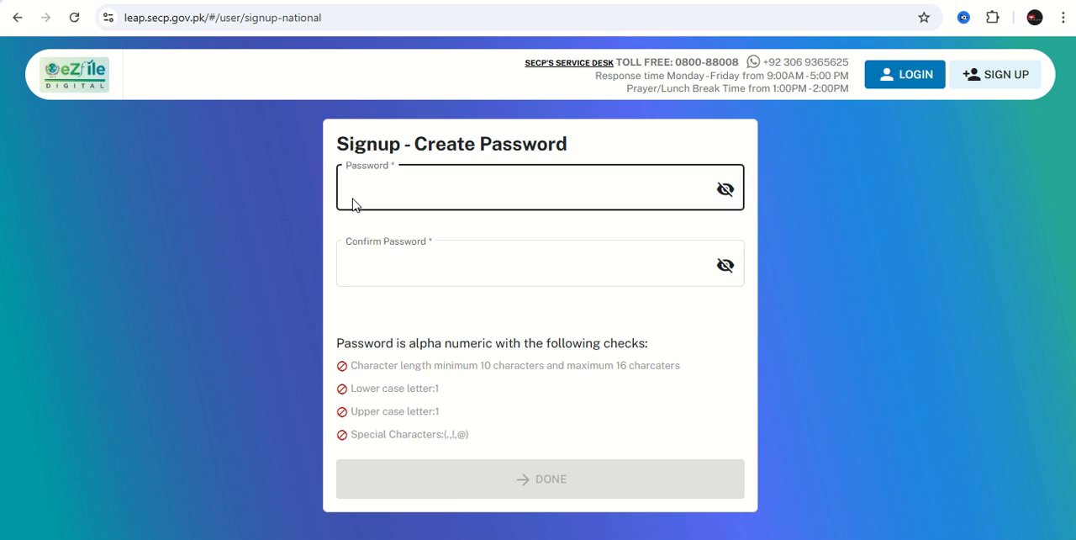
key("ctrl+v")
type("5")
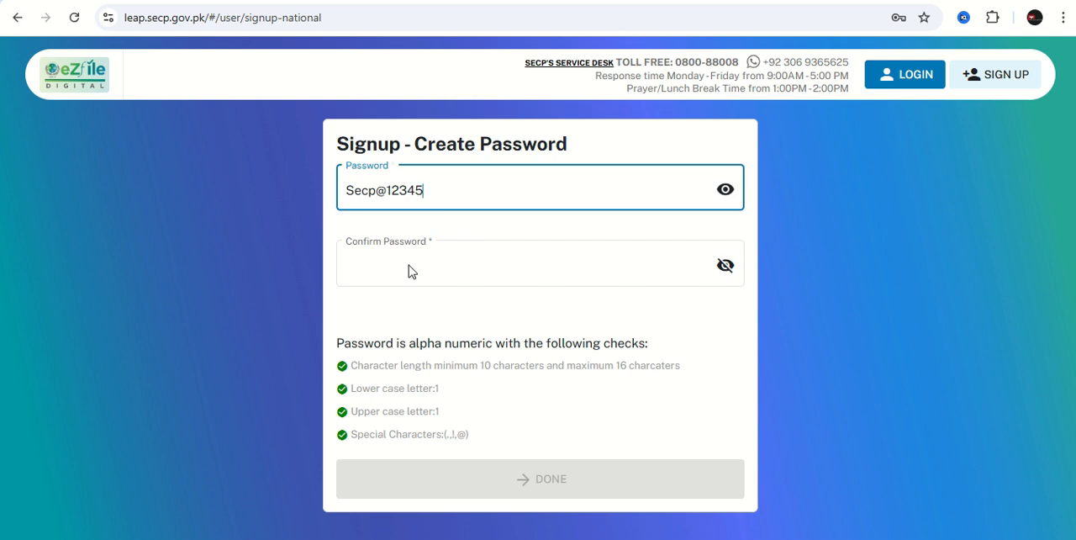
left_click(724, 192)
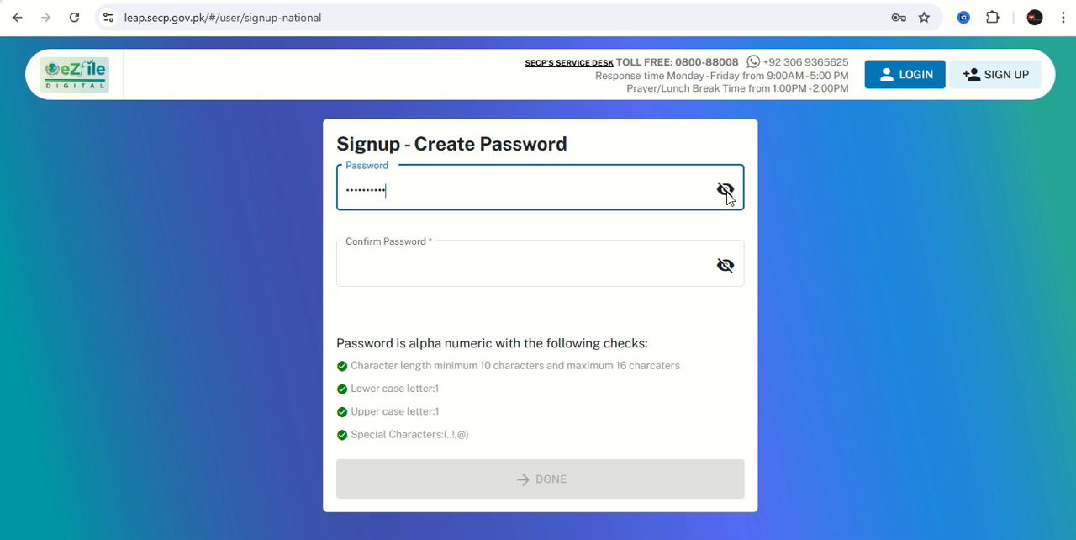
left_click(410, 279)
key("ctrl+v")
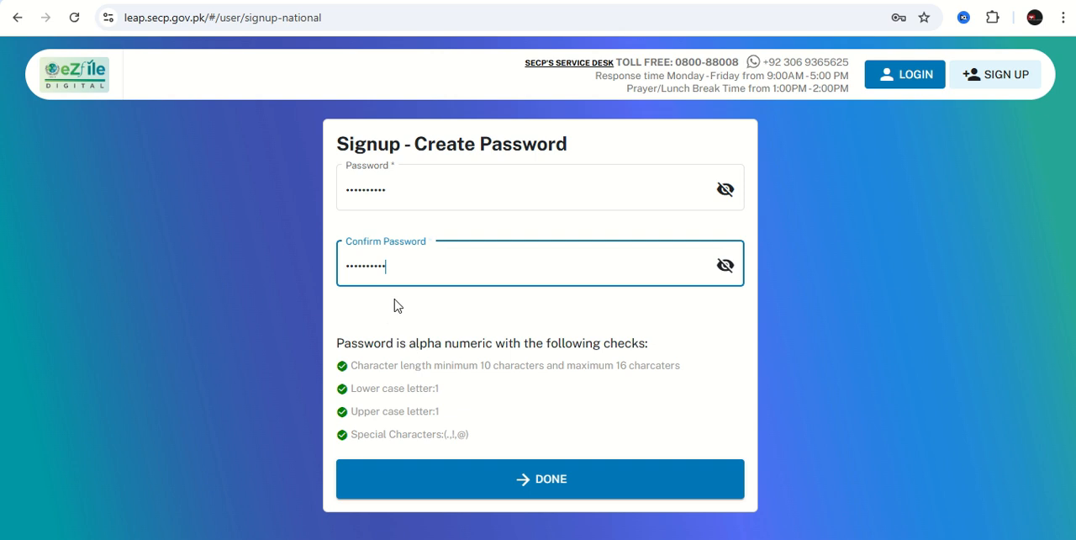
left_click(472, 483)
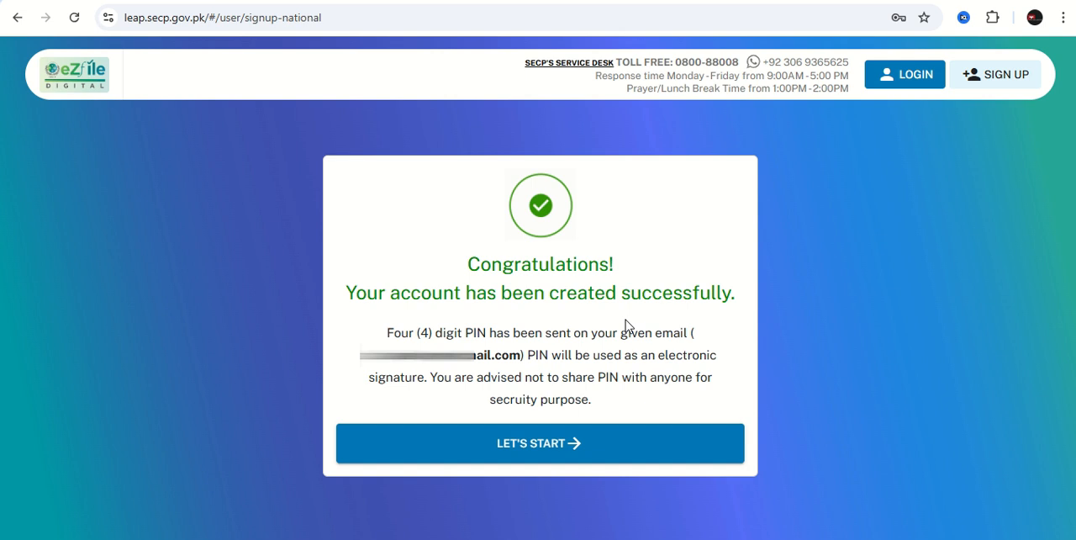
left_click(542, 461)
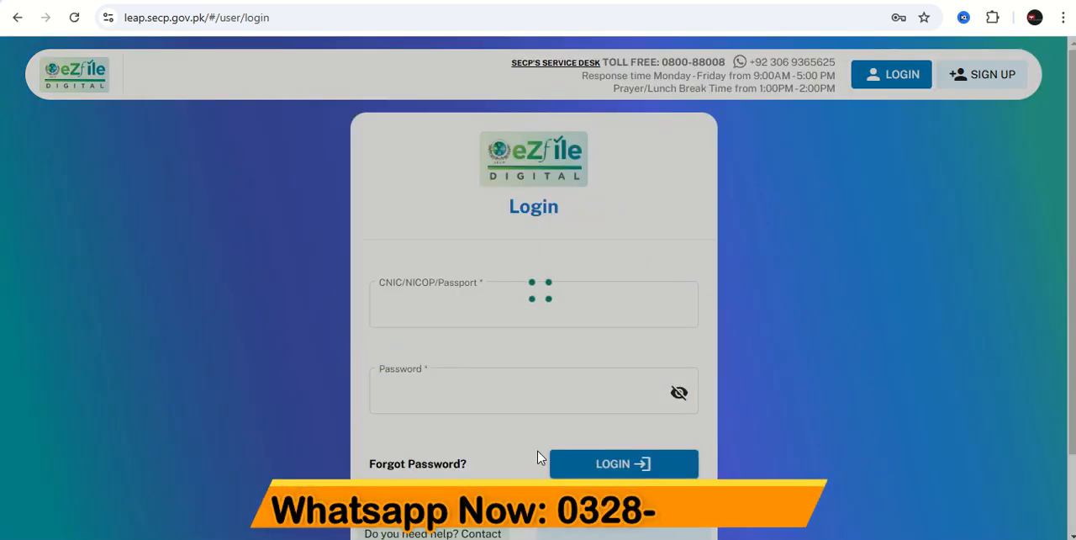
Log in to the new account with the applicant's CNIC number and account password
left_click(492, 324)
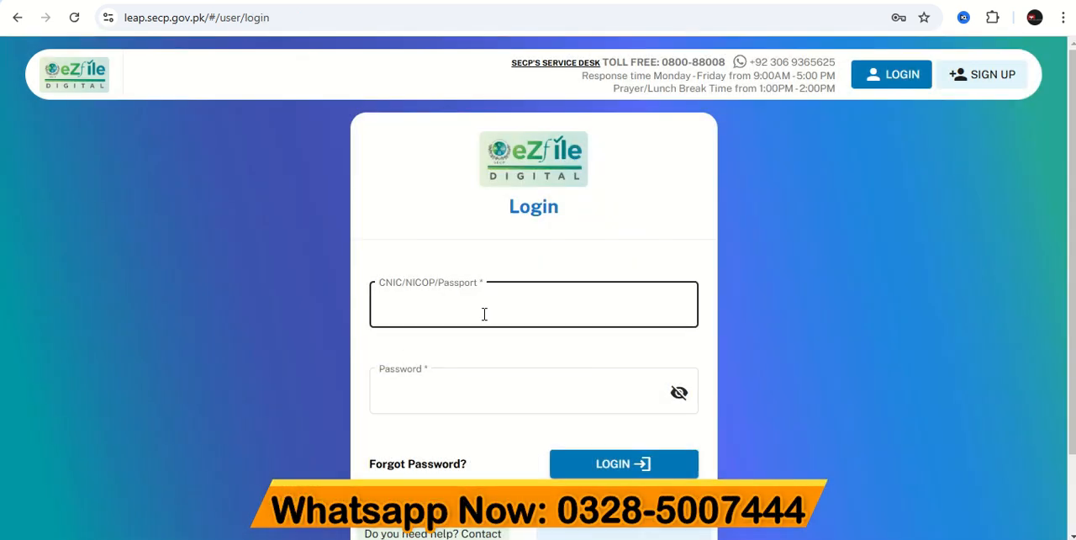
left_click(484, 313)
type("3**********35")
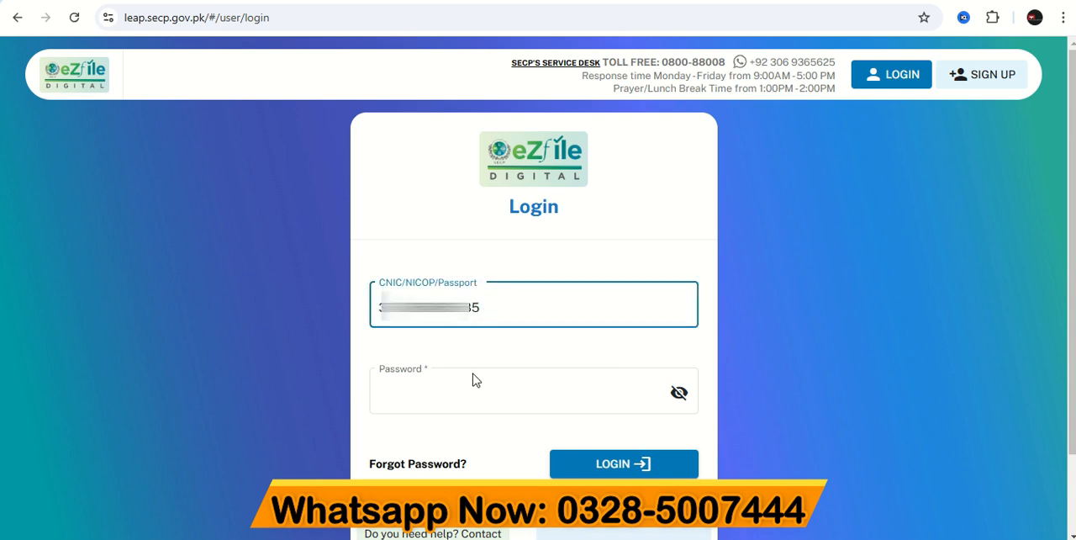
left_click(436, 408)
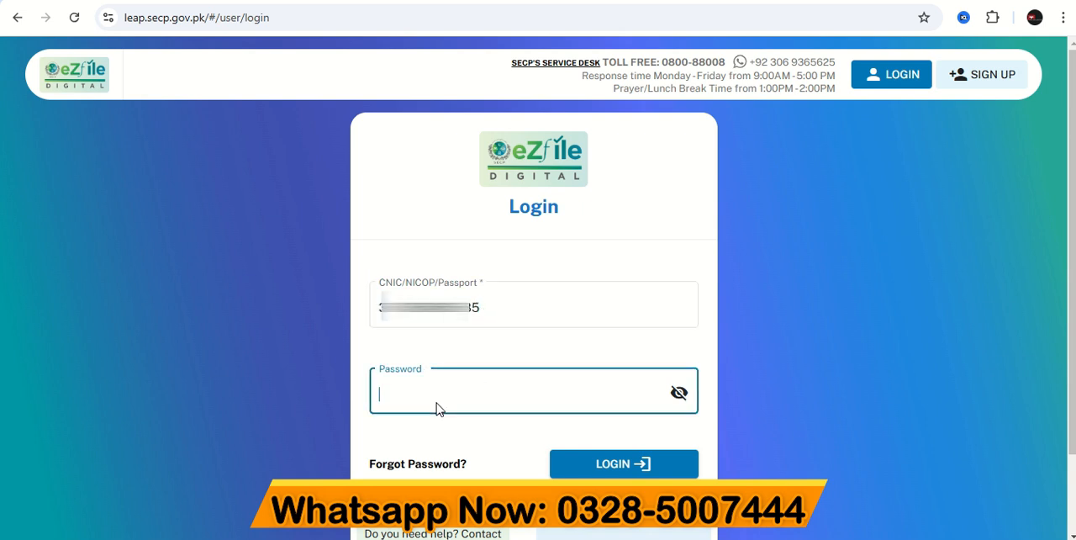
key("ctrl+v")
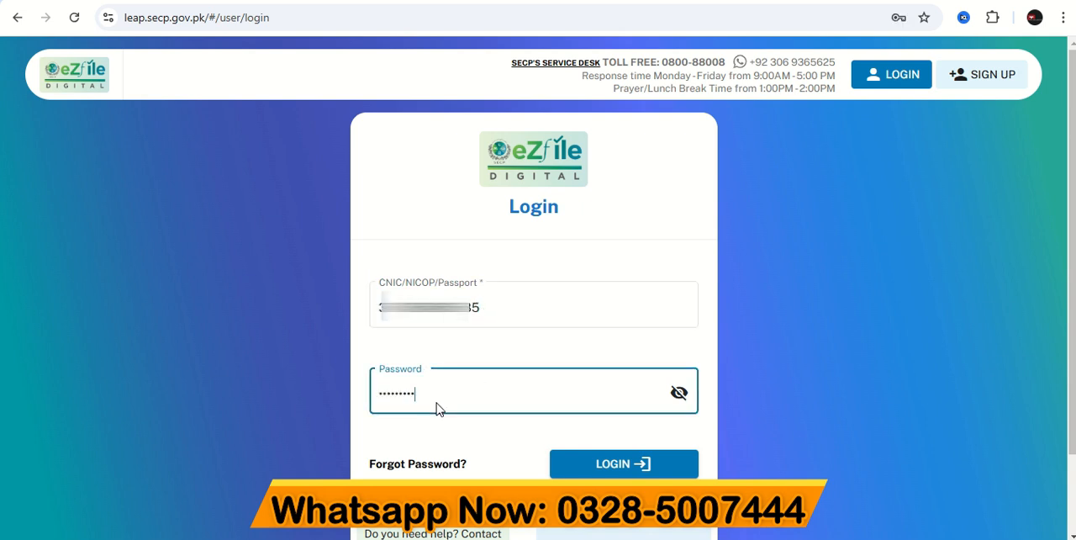
left_click(632, 469)
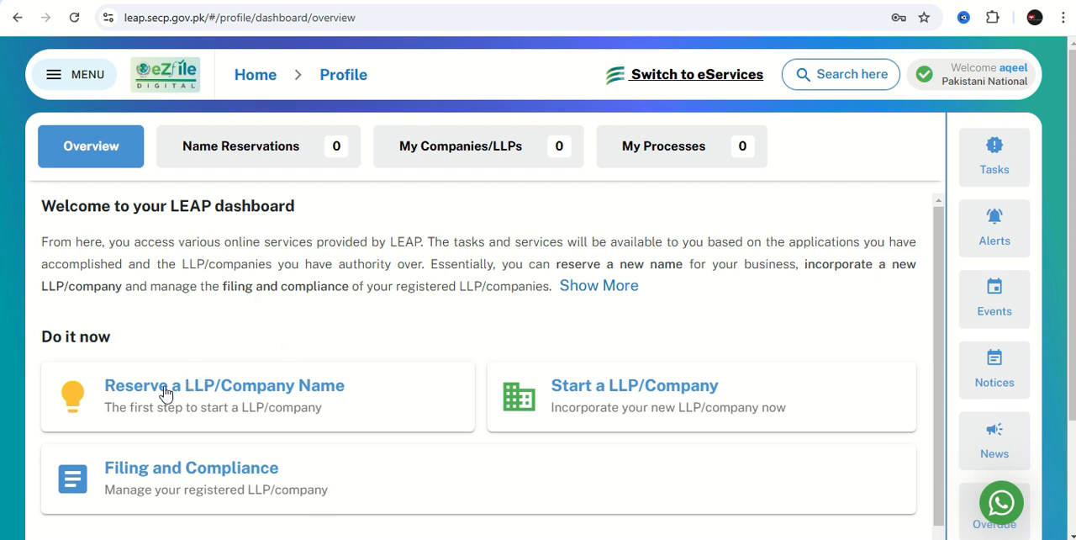
Start an LLP/company name reservation of the type for incorporation of a new llp/company
left_click(288, 402)
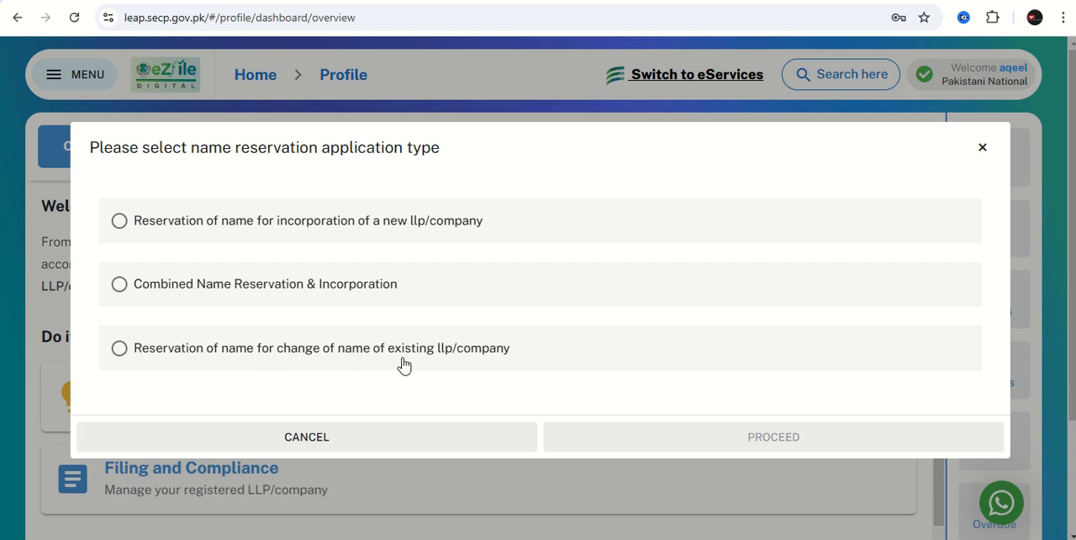
left_click(249, 233)
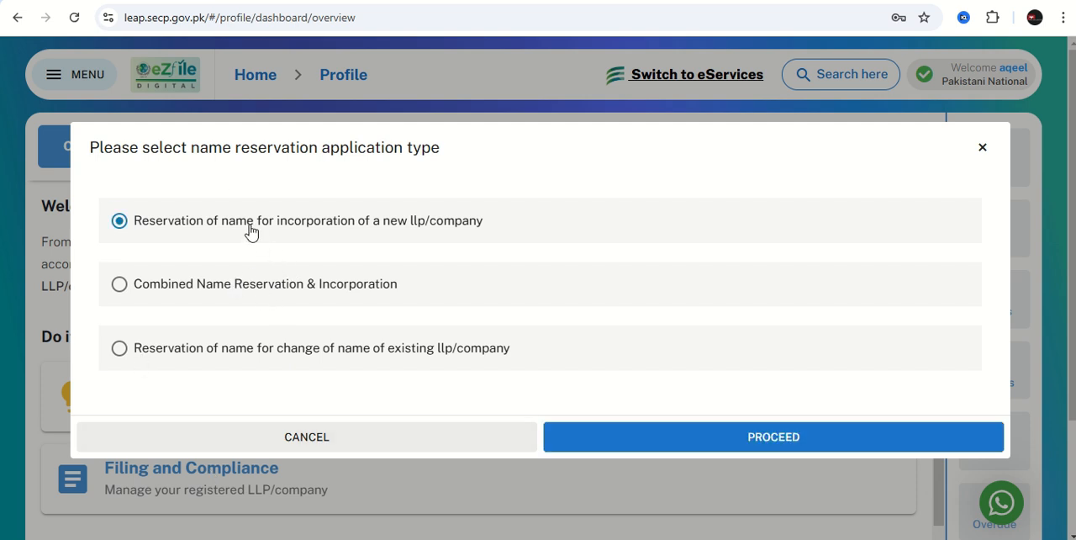
left_click(747, 435)
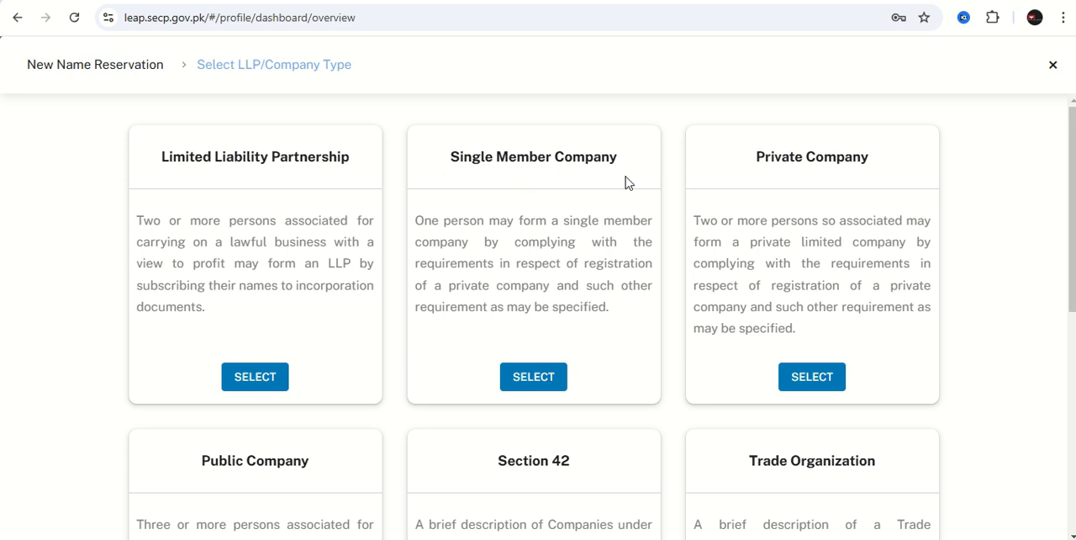
Choose Single Member Company, limited by shares, as the company type for the name reservation
scroll(748, 183, "down", 3)
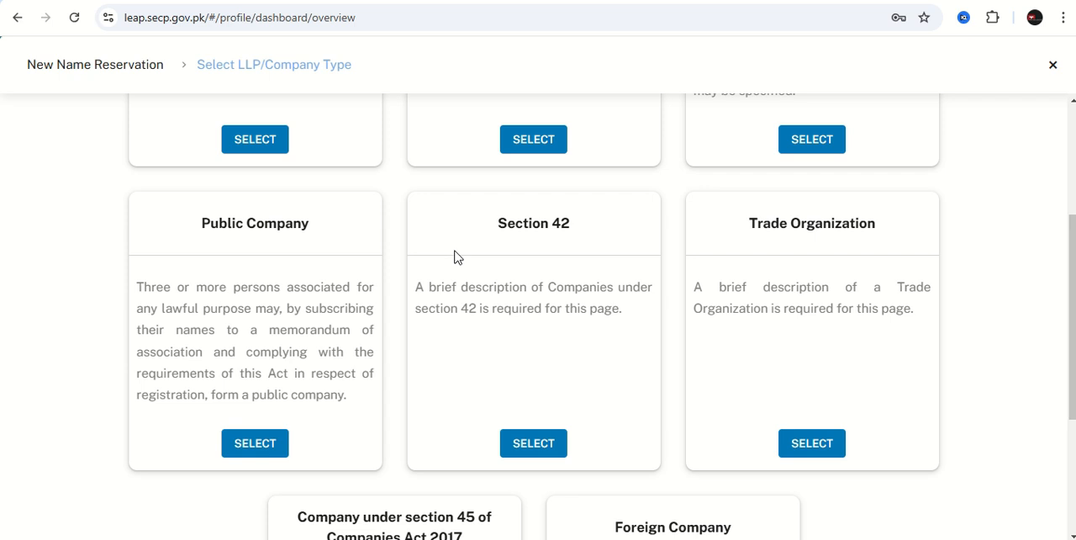
scroll(715, 254, "down", 2)
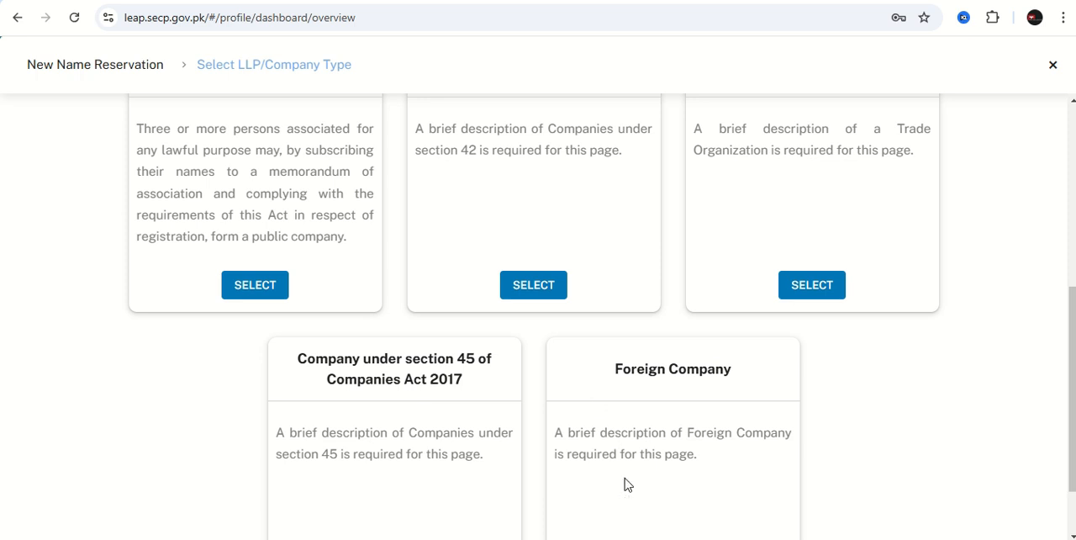
scroll(624, 483, "up", 5)
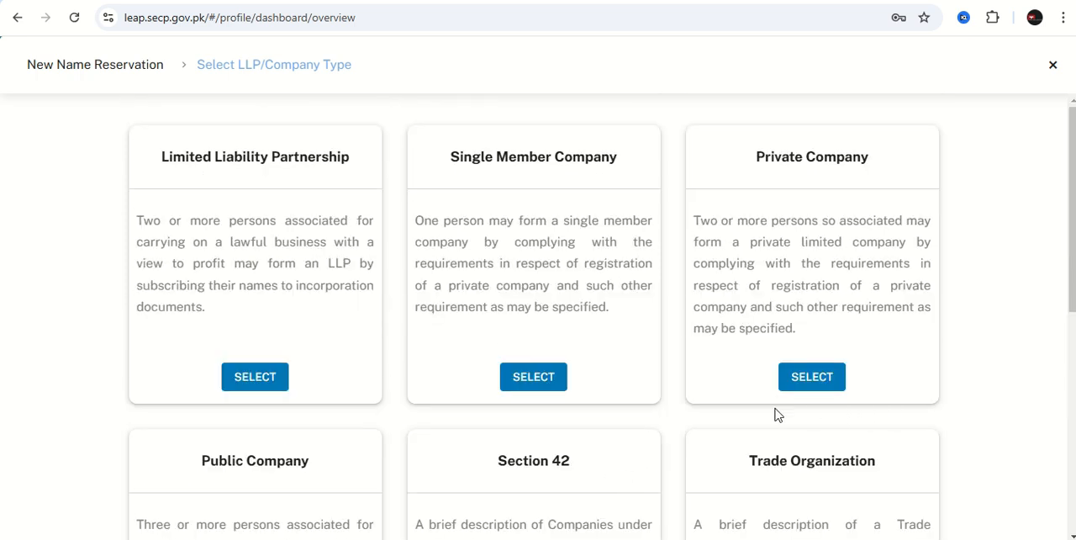
left_click(548, 383)
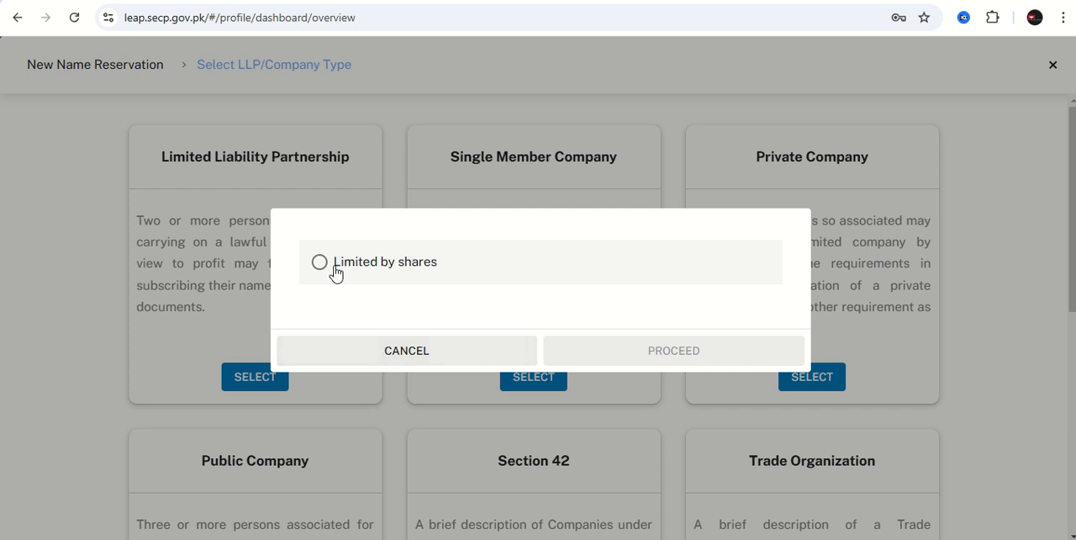
left_click(321, 262)
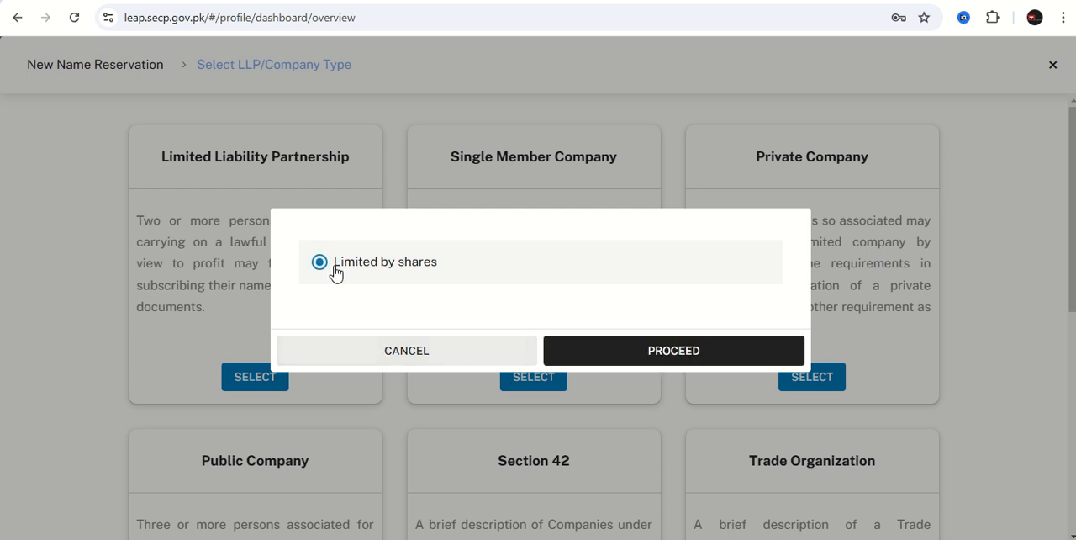
left_click(672, 353)
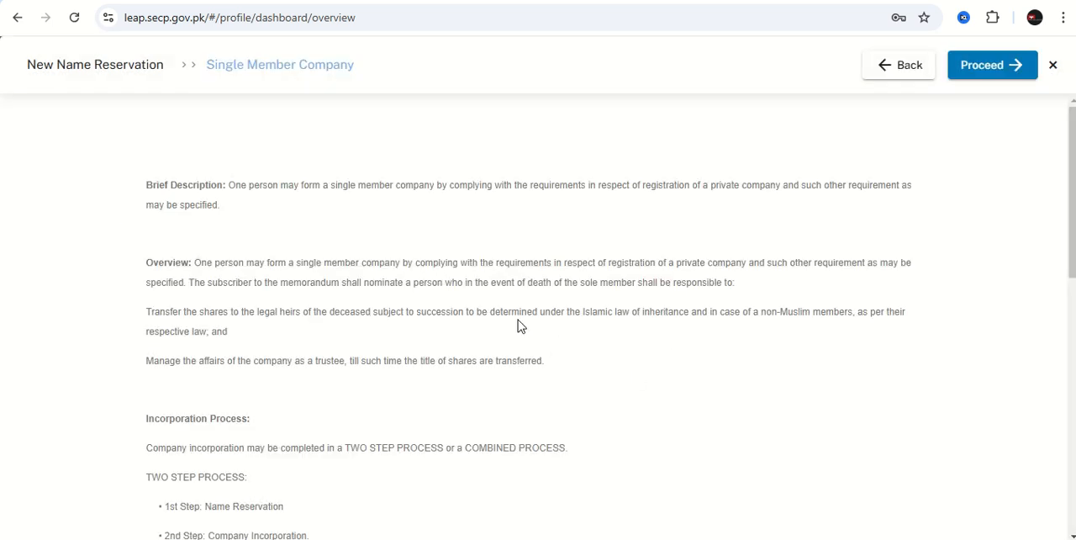
Review the Single Member Company description, incorporation process and guides, and proceed to proposing company names
scroll(507, 337, "down", 3)
scroll(507, 337, "down", 2)
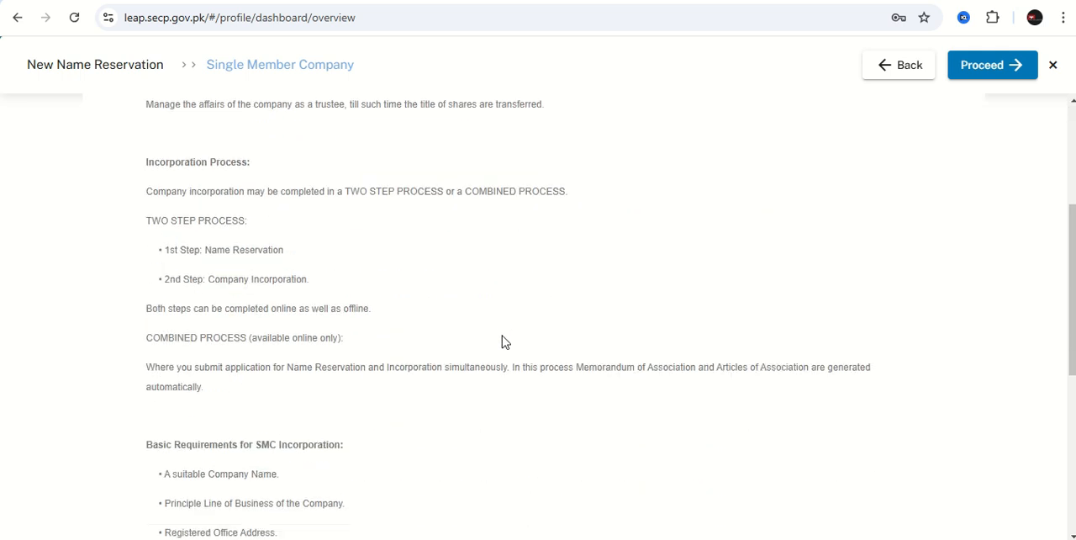
scroll(504, 342, "down", 1)
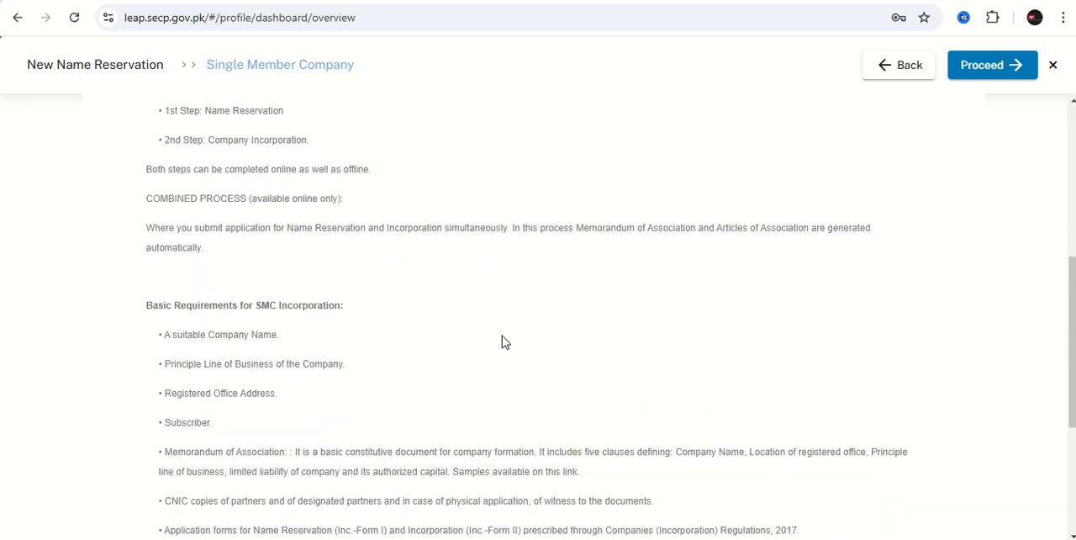
scroll(505, 341, "down", 3)
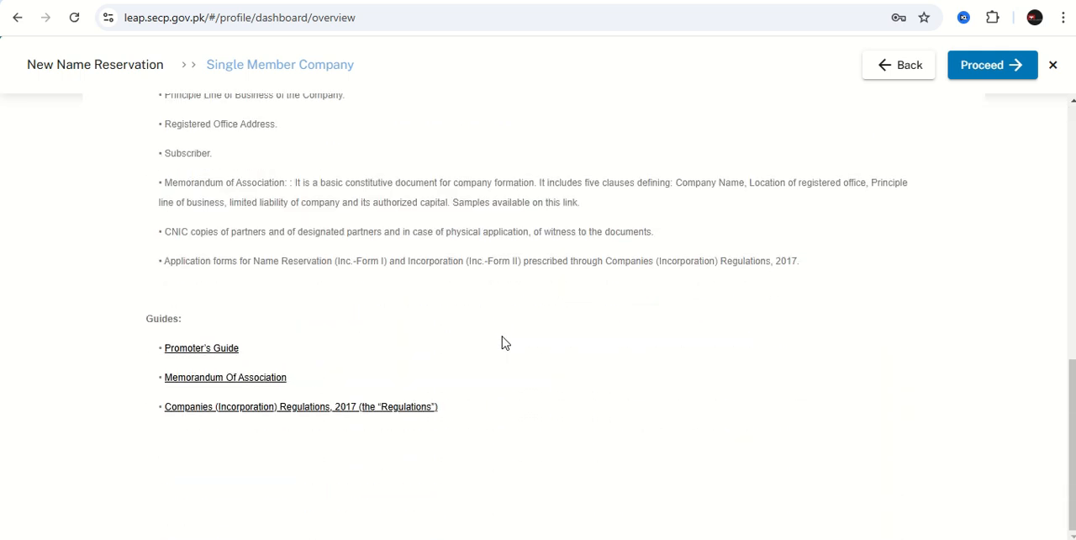
scroll(715, 430, "up", 7)
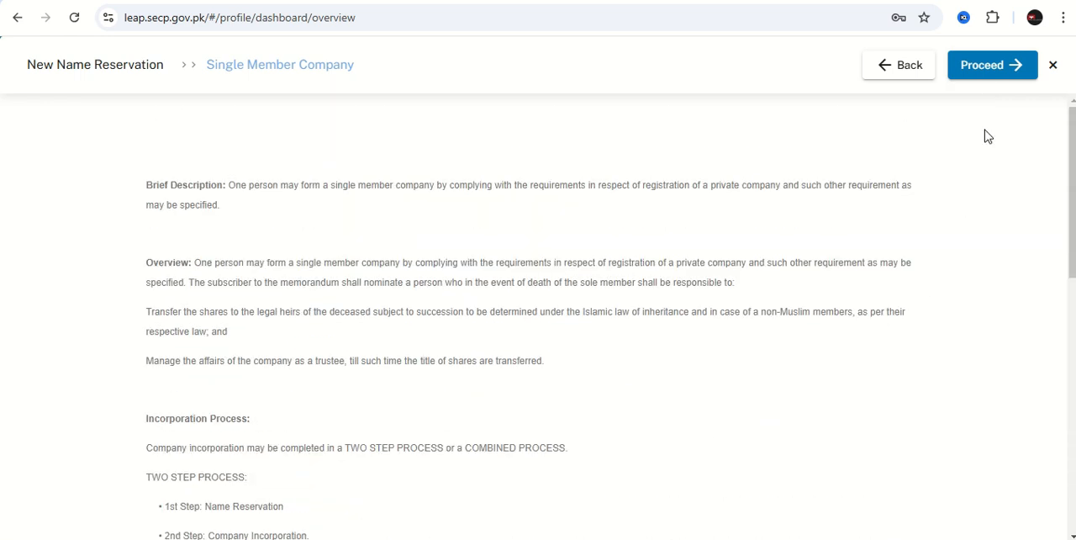
left_click(995, 73)
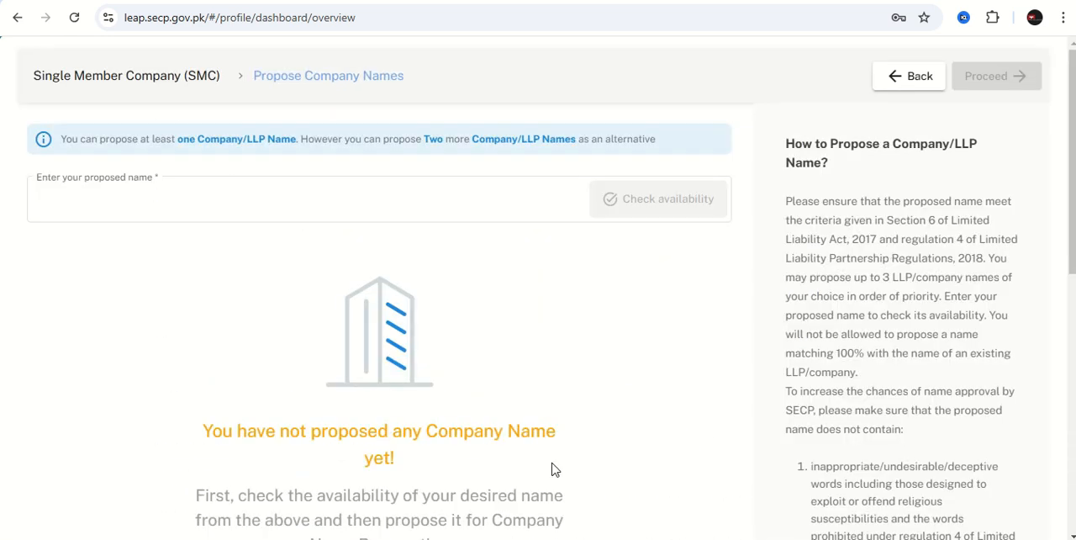
Enter the desired company name as the proposed name and check its availability
left_click(114, 193)
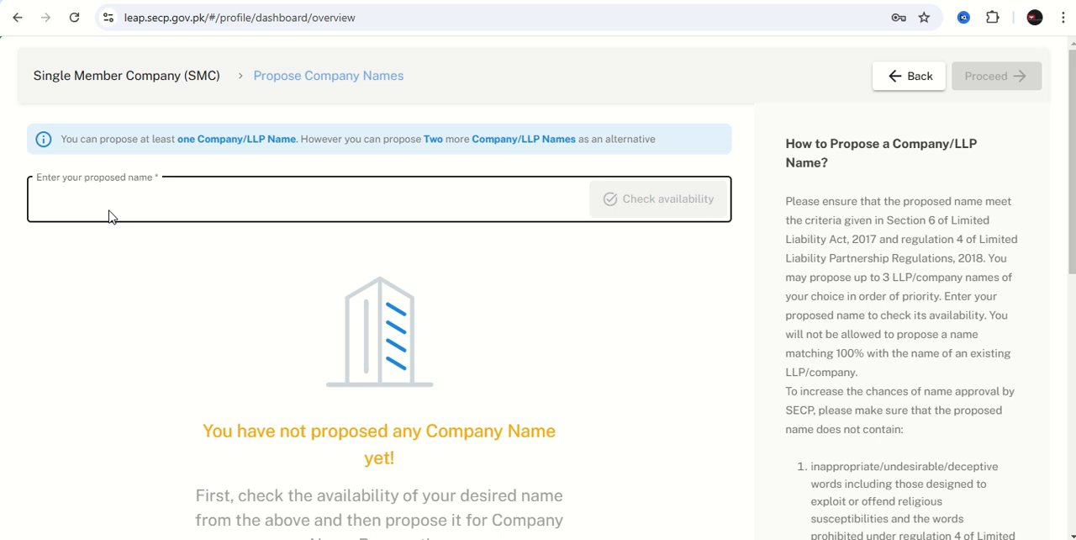
type("ER")
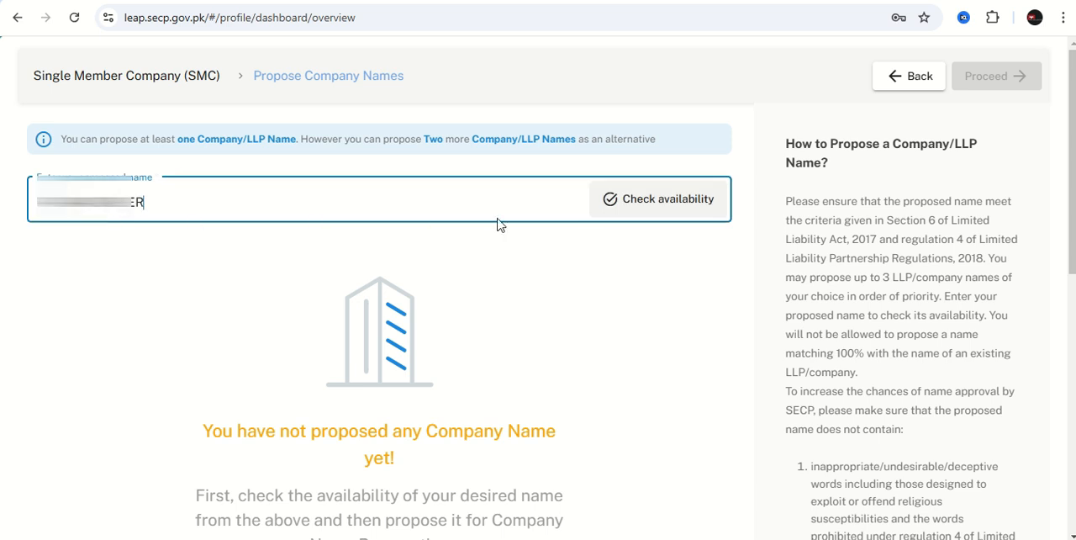
left_click(670, 210)
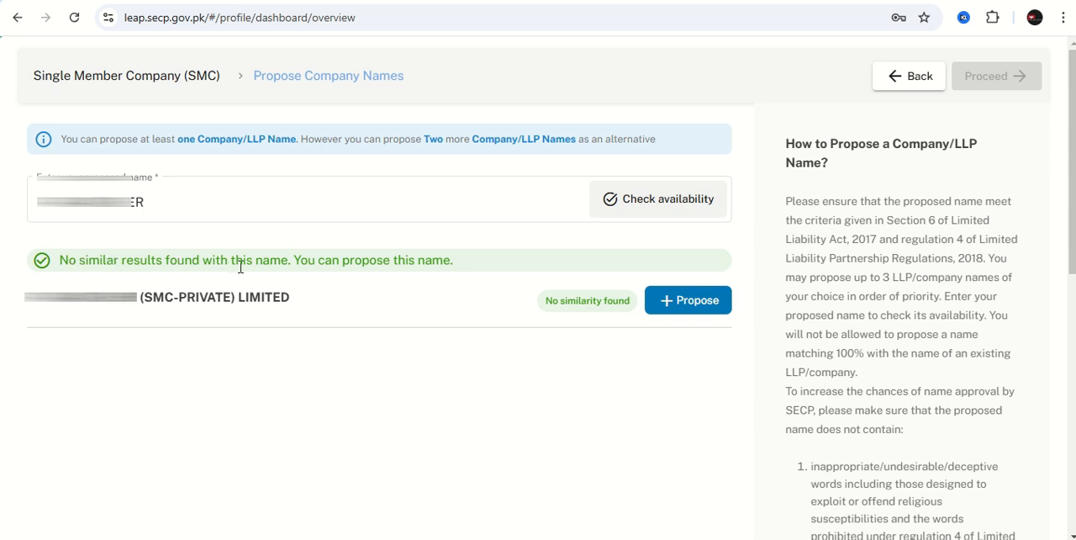
Propose the checked company name with its meaning and significance, without documentary evidence, and proceed to the business objects
left_click(692, 311)
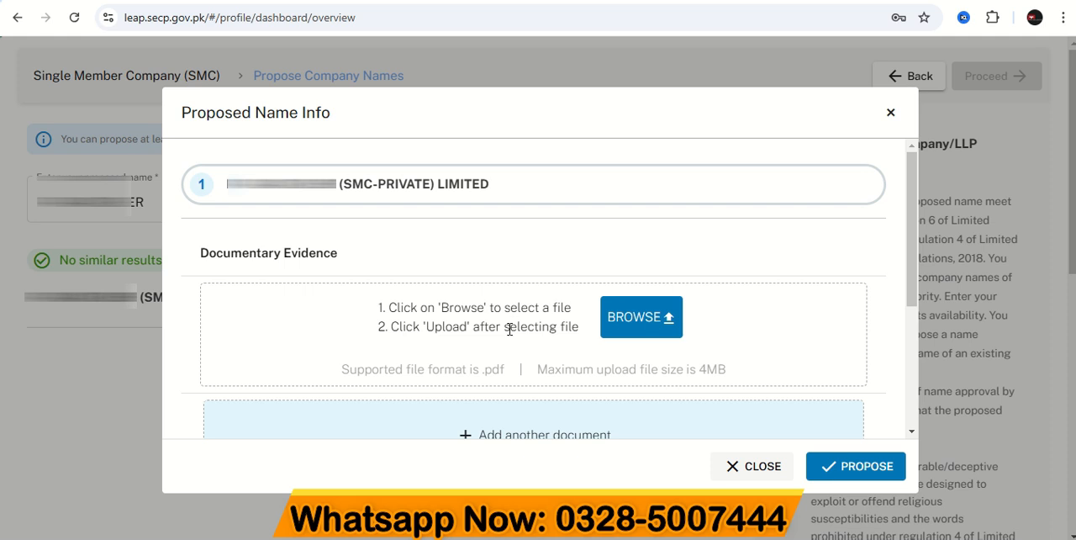
scroll(509, 328, "down", 3)
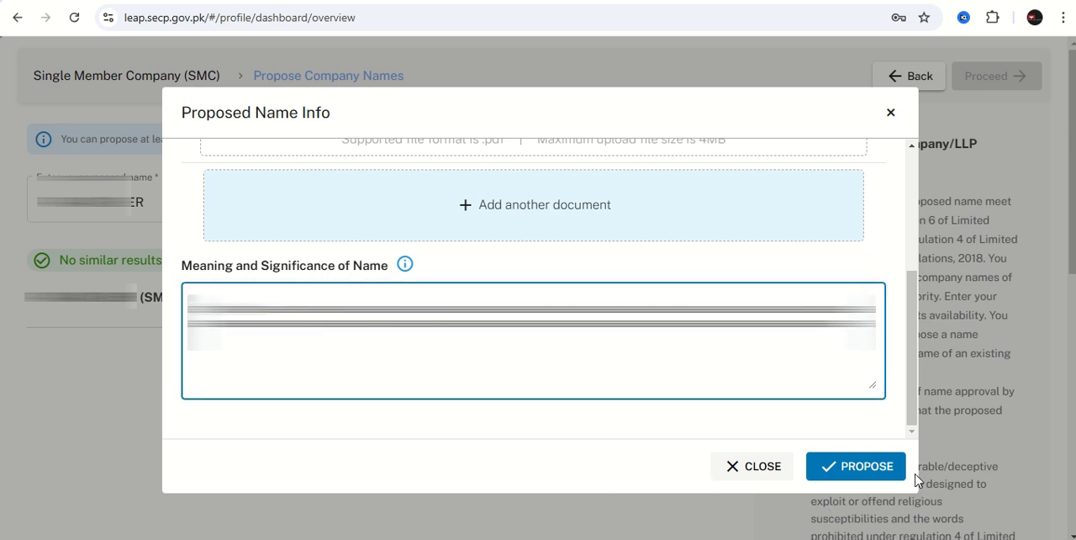
left_click(878, 467)
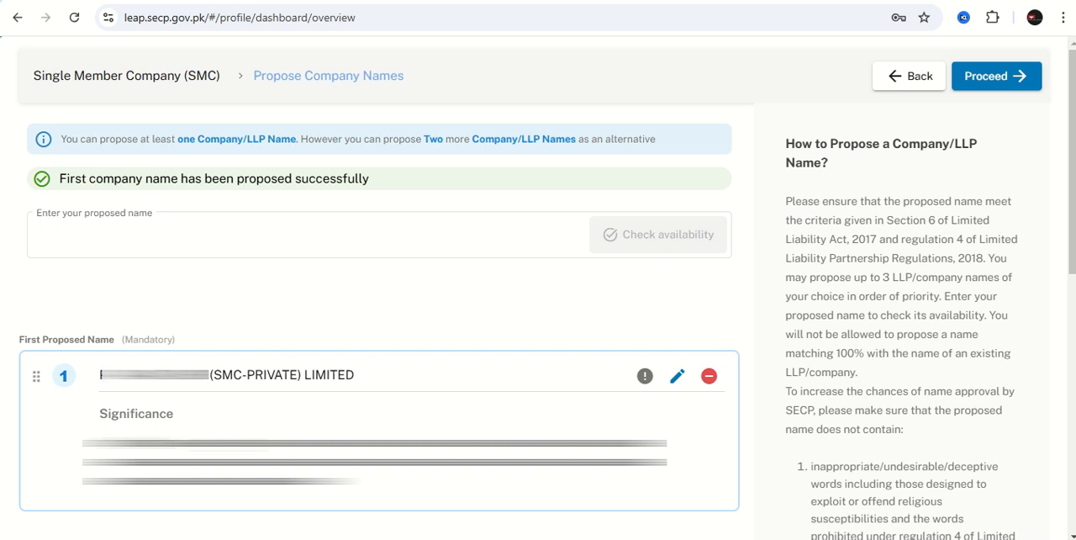
left_click(996, 78)
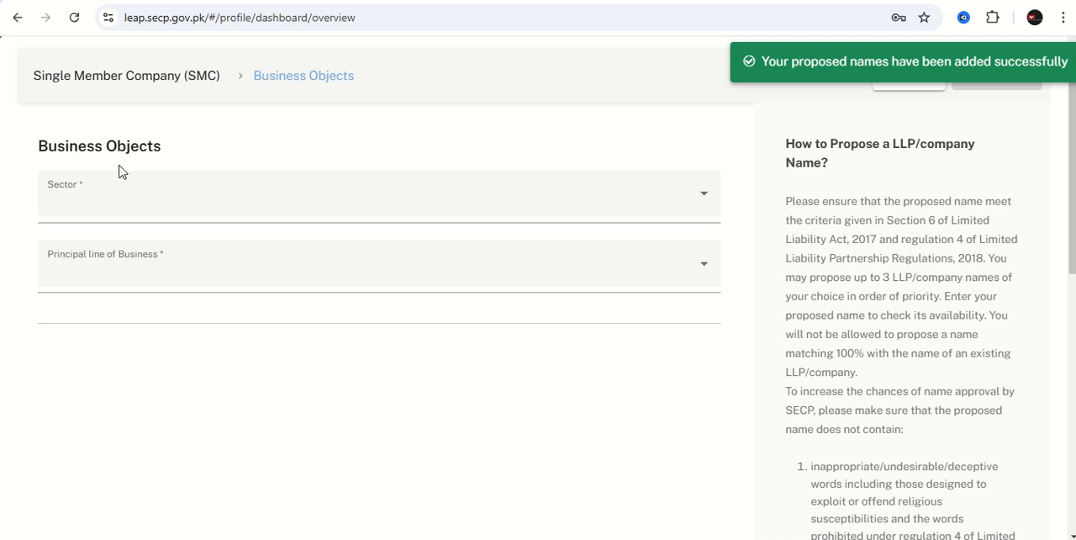
Set the business sector to Services
left_click(693, 200)
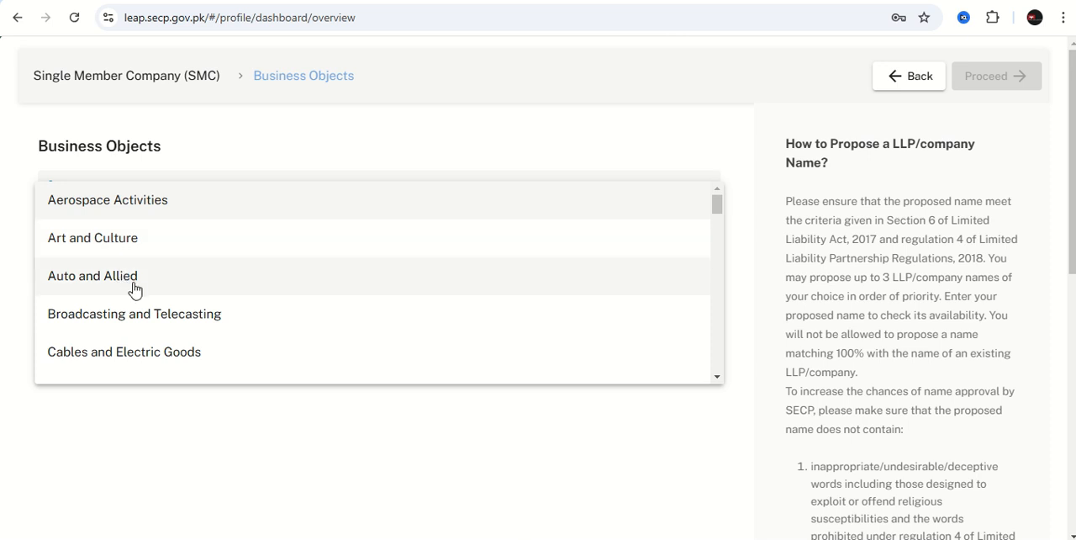
scroll(168, 334, "down", 1)
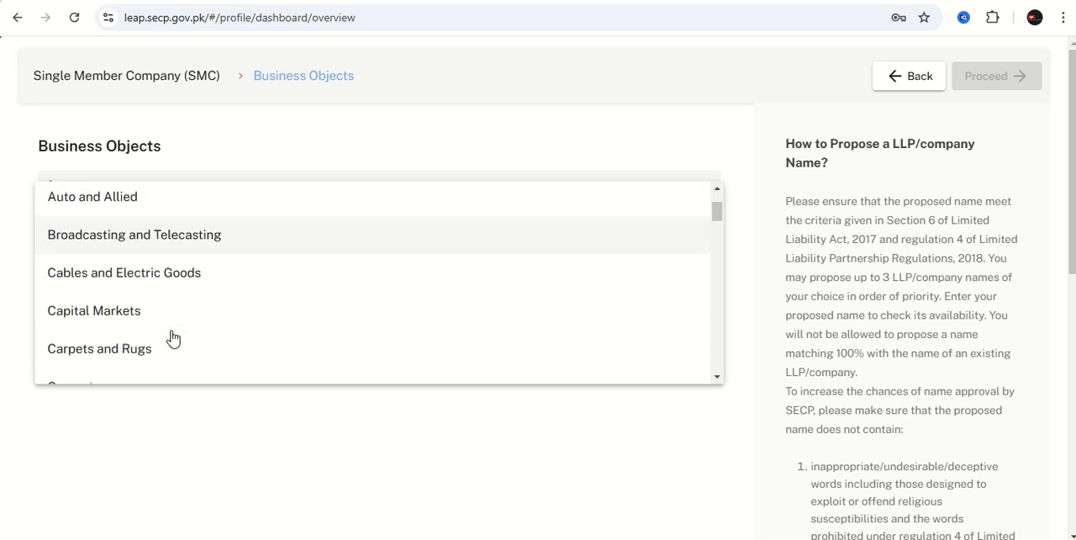
scroll(164, 312, "down", 1)
scroll(154, 294, "down", 1)
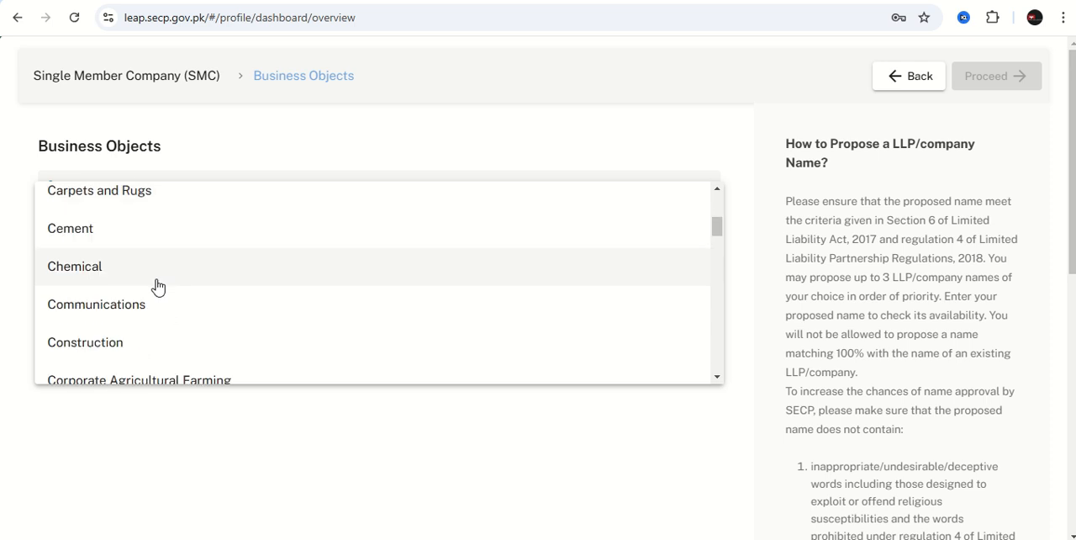
scroll(161, 295, "down", 1)
scroll(160, 295, "down", 1)
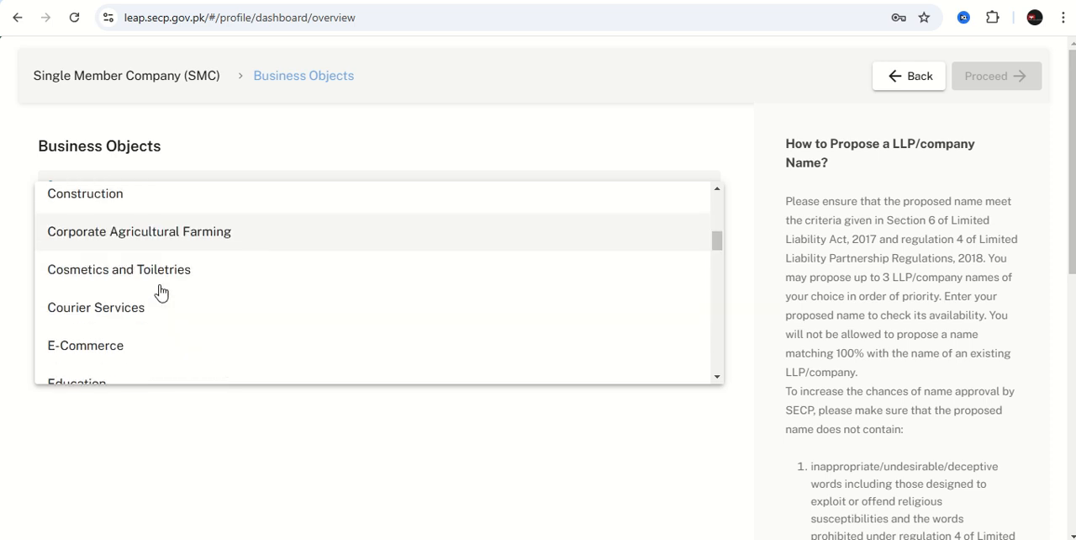
scroll(163, 300, "down", 1)
scroll(165, 298, "down", 1)
scroll(167, 298, "down", 4)
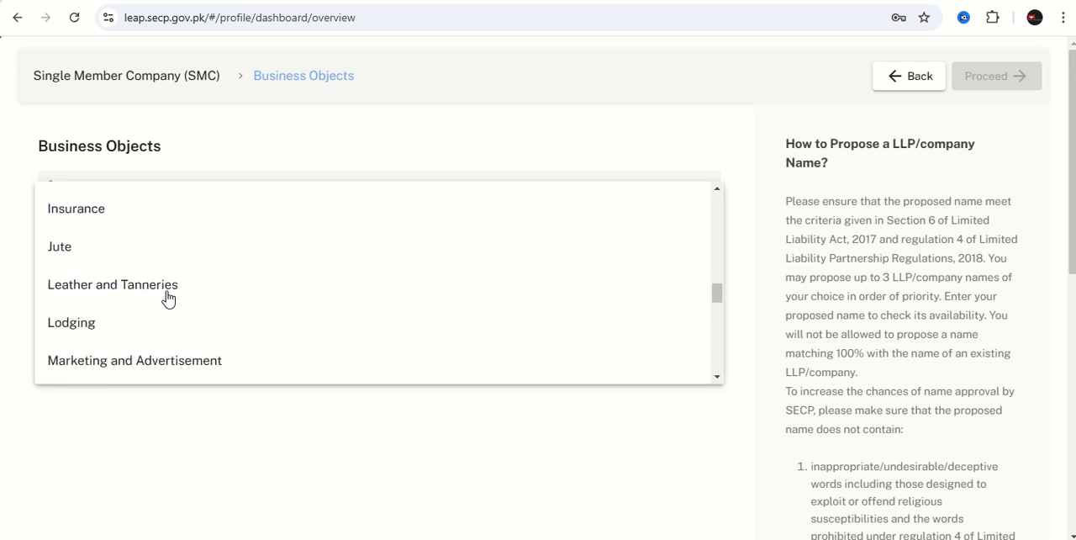
scroll(168, 298, "down", 3)
scroll(166, 299, "up", 2)
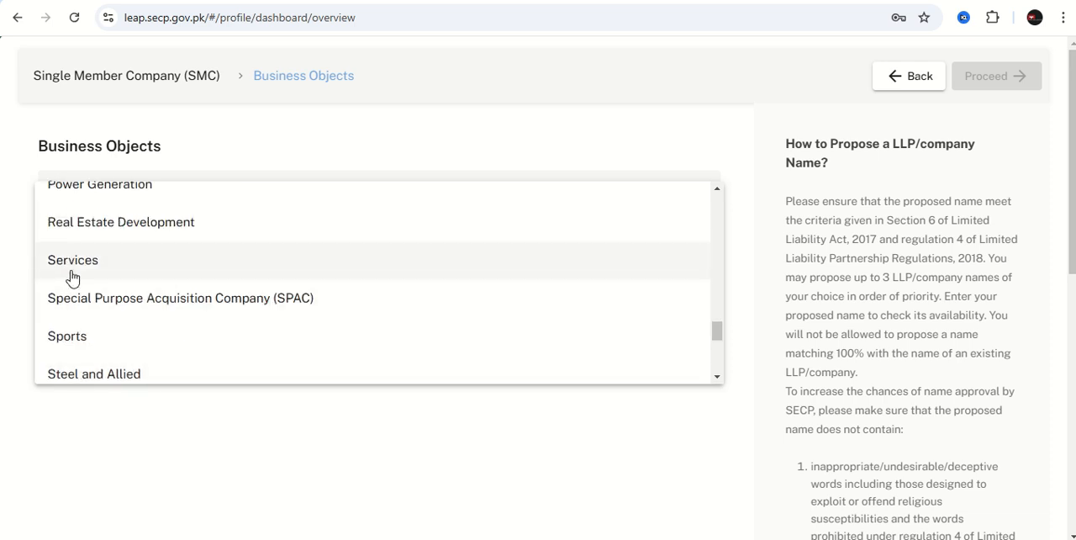
left_click(71, 277)
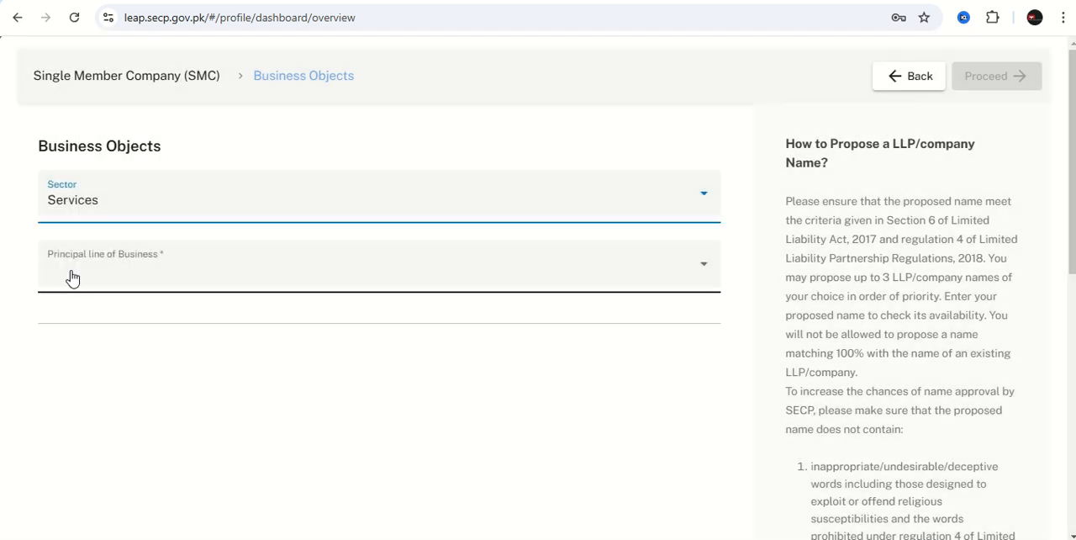
Set the principal line of business to Consultancy Services and proceed to the application form
left_click(71, 278)
left_click(131, 450)
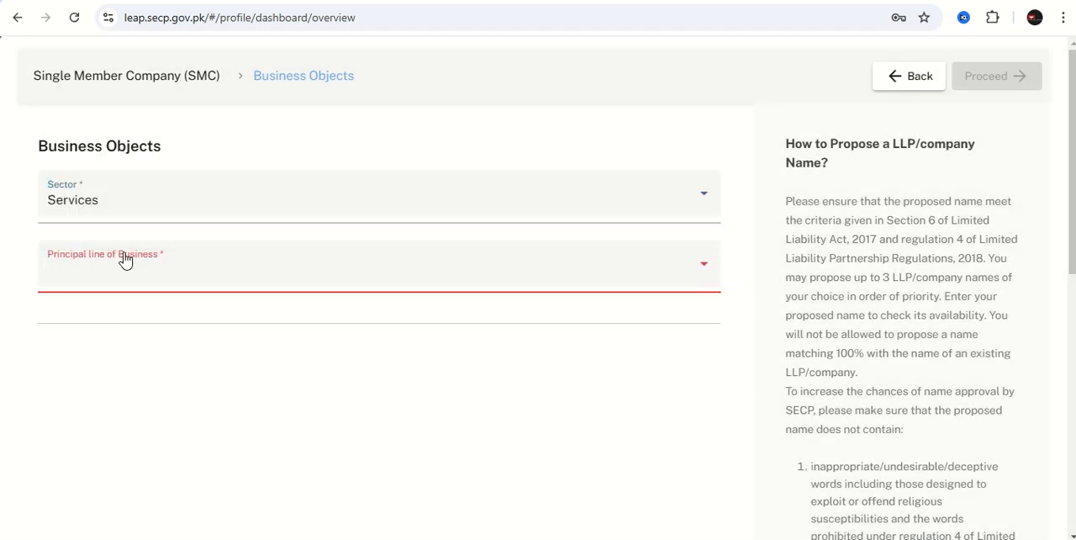
left_click(184, 269)
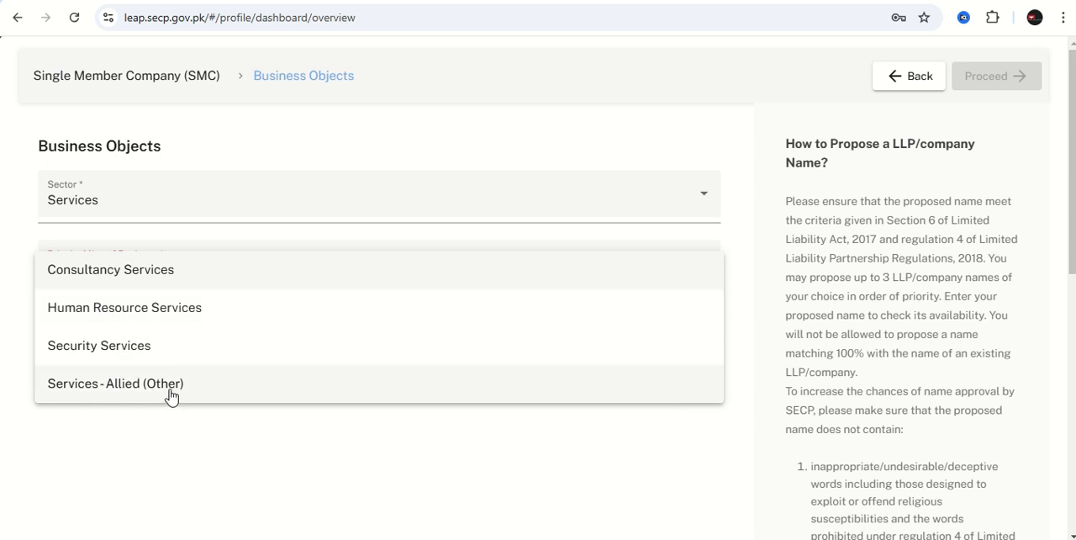
left_click(98, 282)
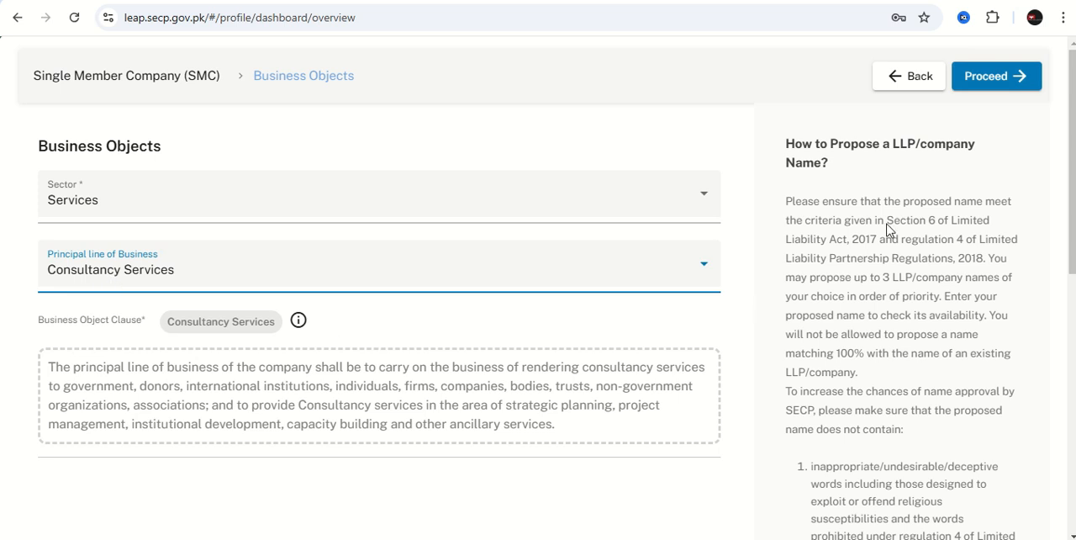
left_click(988, 84)
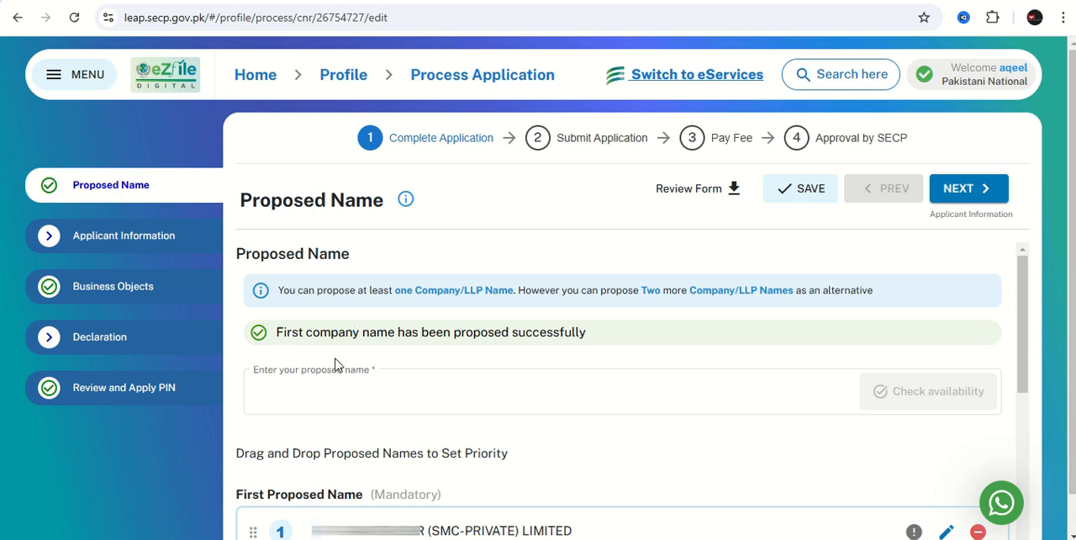
Review the first proposed company name and its significance, and open the Applicant Information section
scroll(338, 370, "down", 3)
scroll(341, 427, "up", 2)
scroll(404, 378, "down", 1)
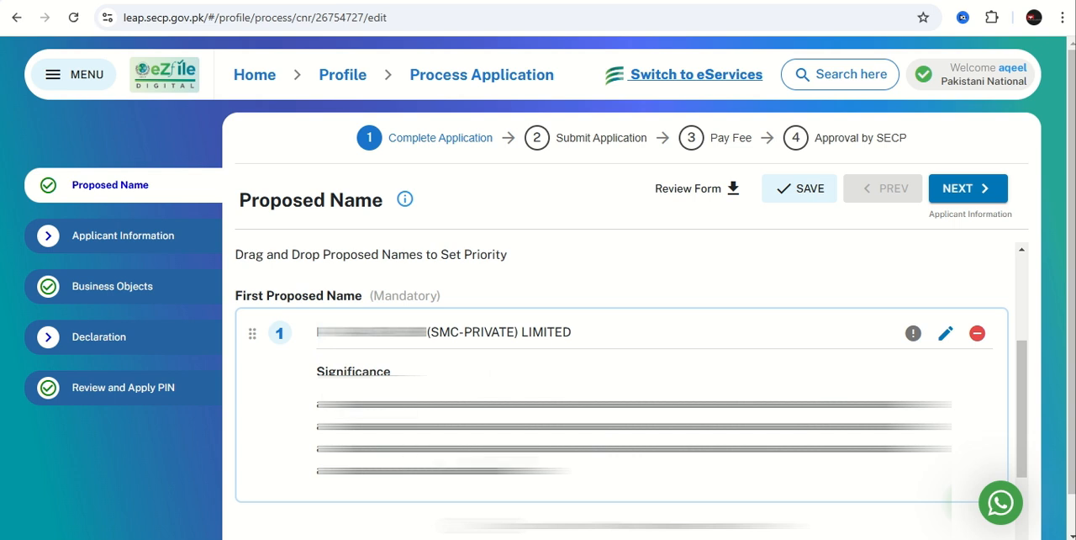
left_click(116, 240)
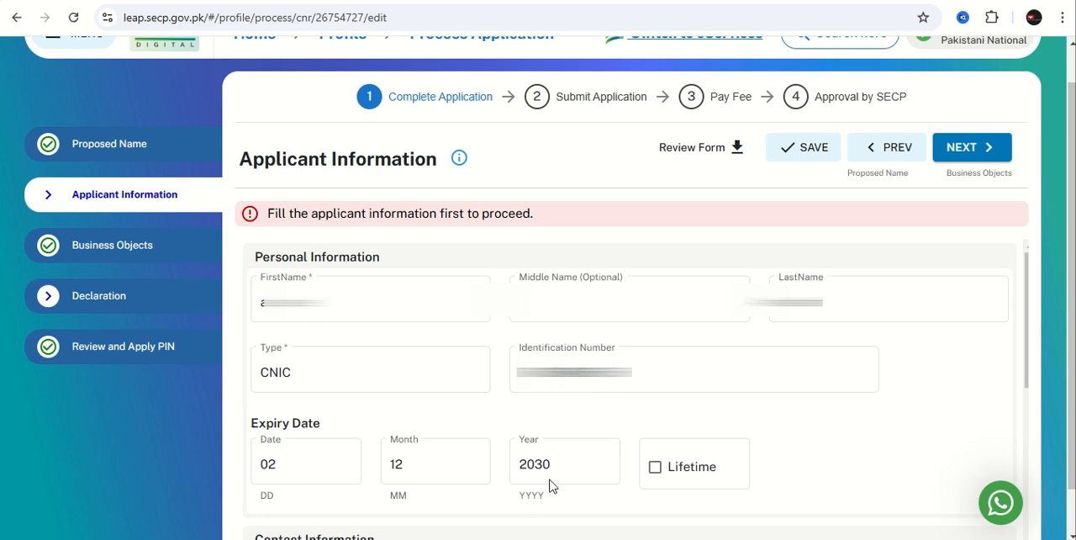
Set the country to Pakistan and the province to Punjab in the applicant's postal address
scroll(551, 486, "down", 4)
scroll(547, 485, "up", 1)
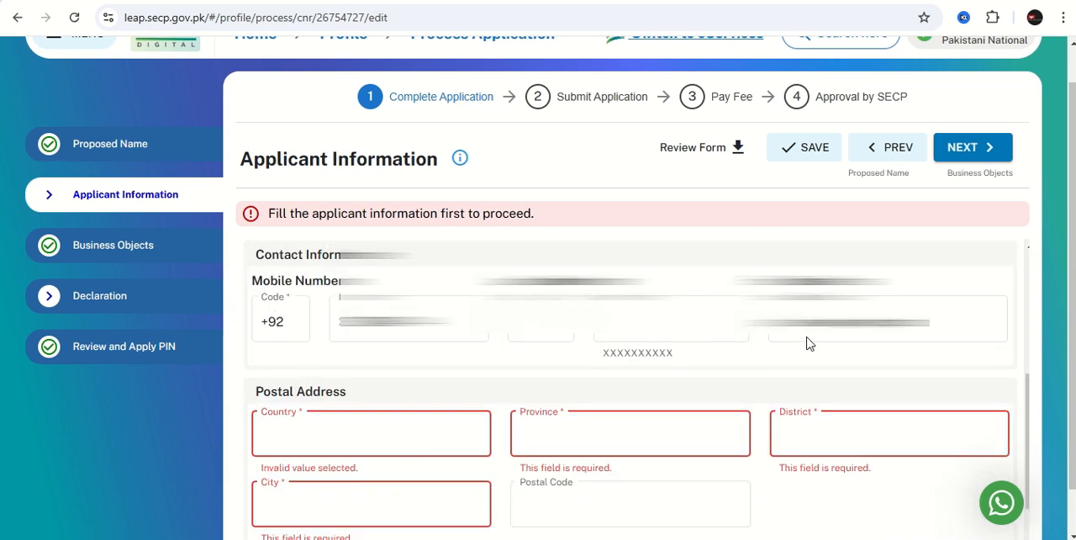
left_click(329, 442)
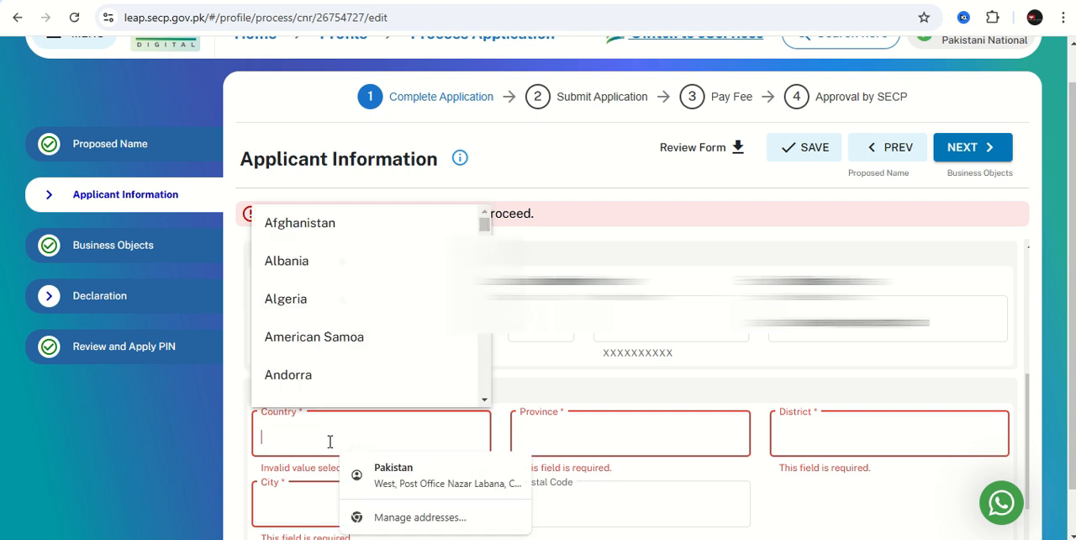
type("p")
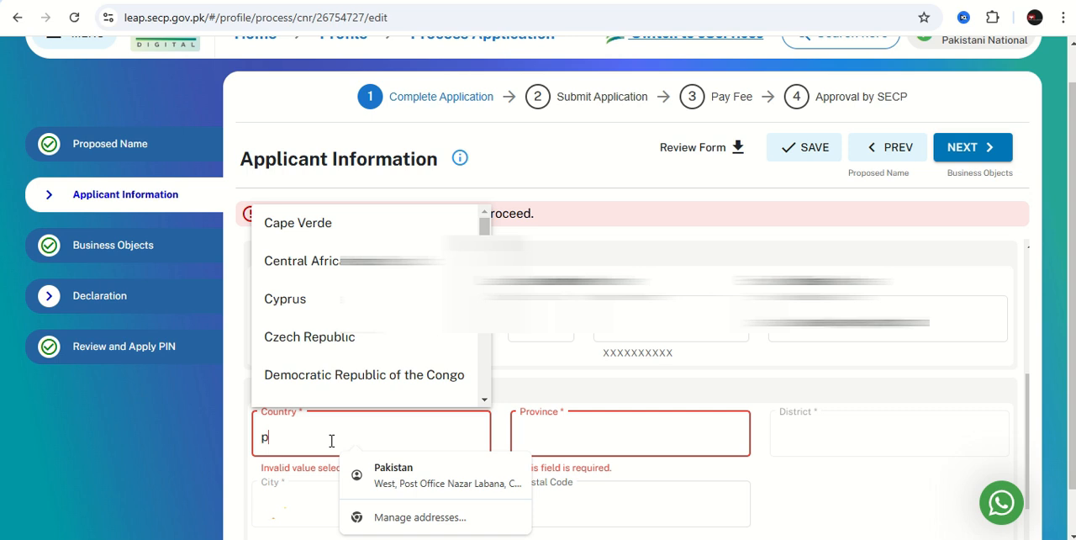
type("ak")
left_click(308, 296)
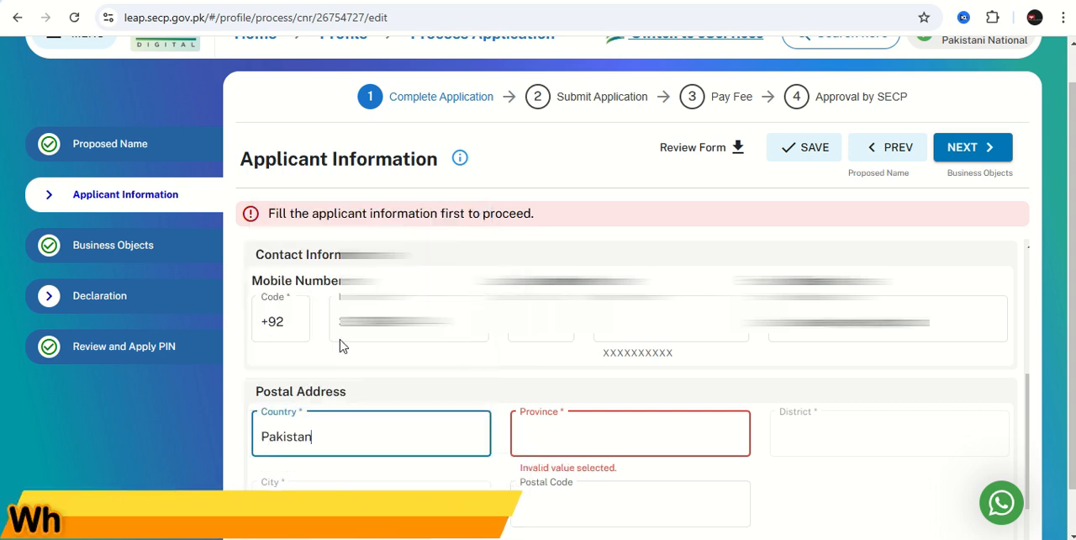
left_click(573, 433)
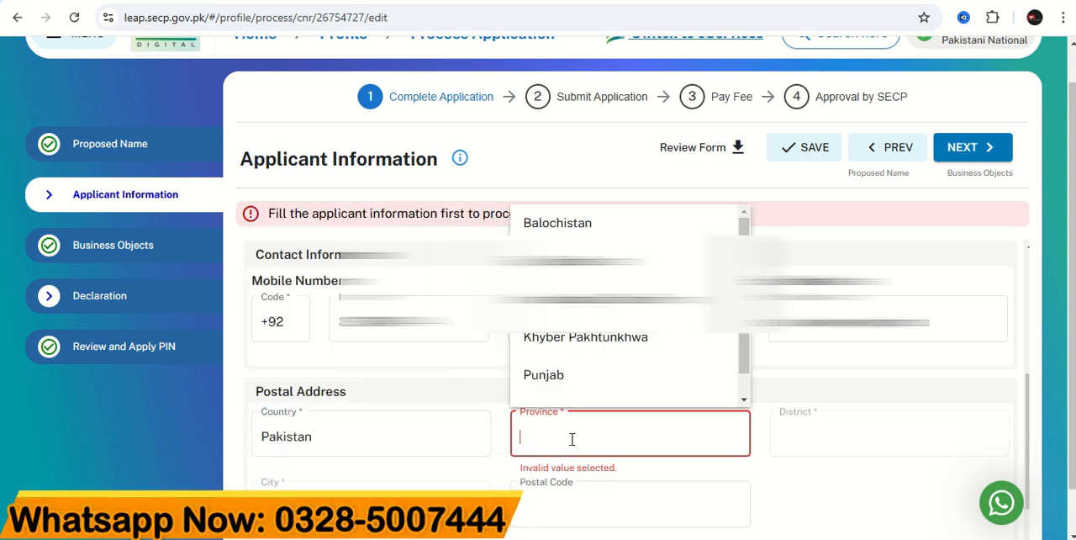
left_click(565, 379)
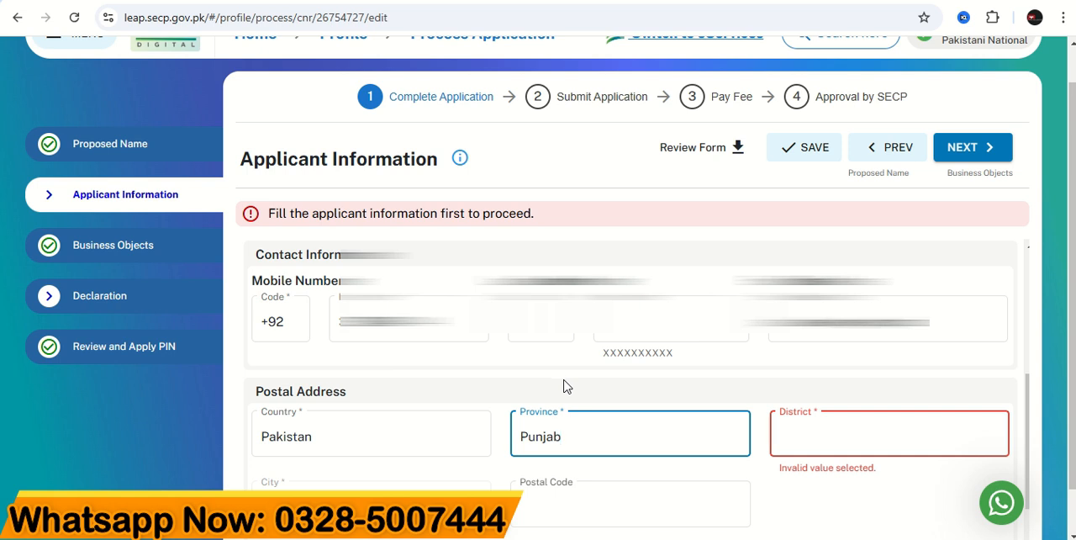
Select the applicant's district and city in the postal address
left_click(812, 450)
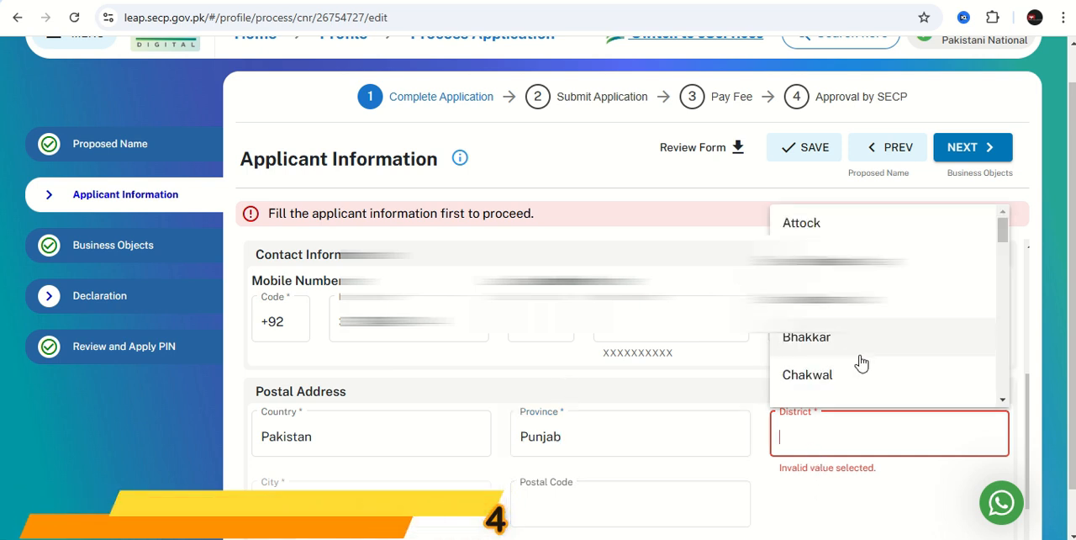
type("s")
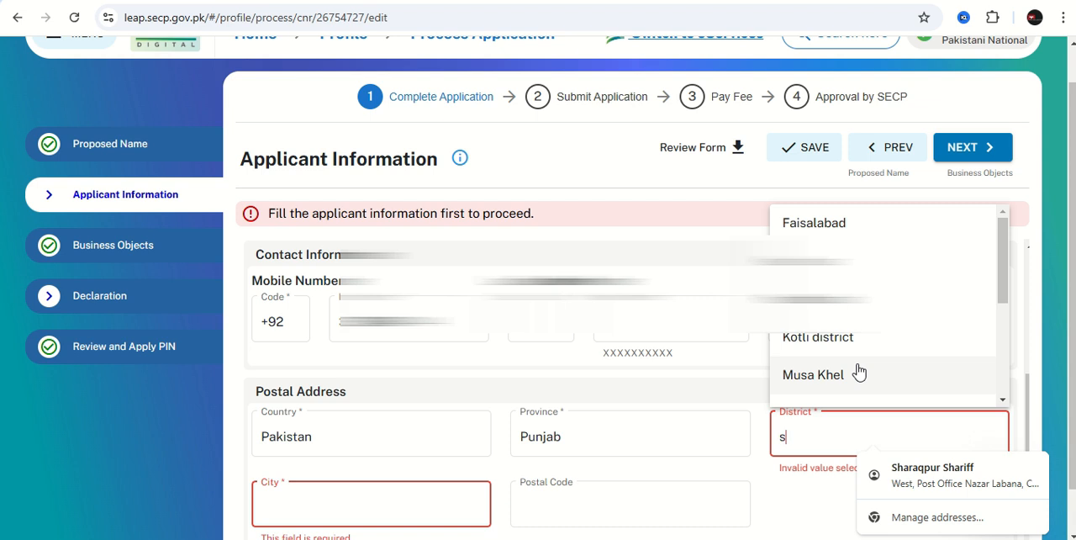
type("he")
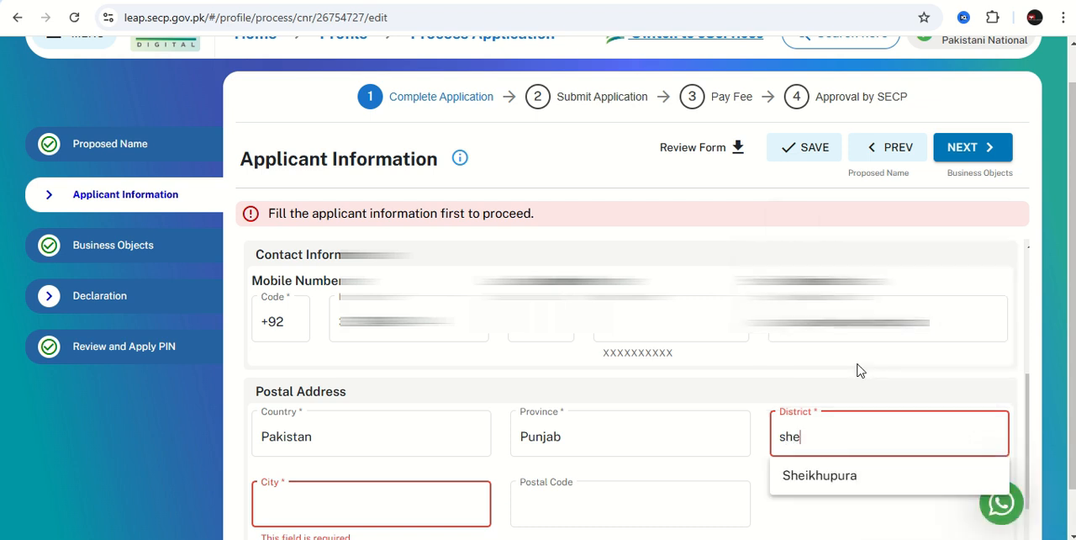
left_click(828, 489)
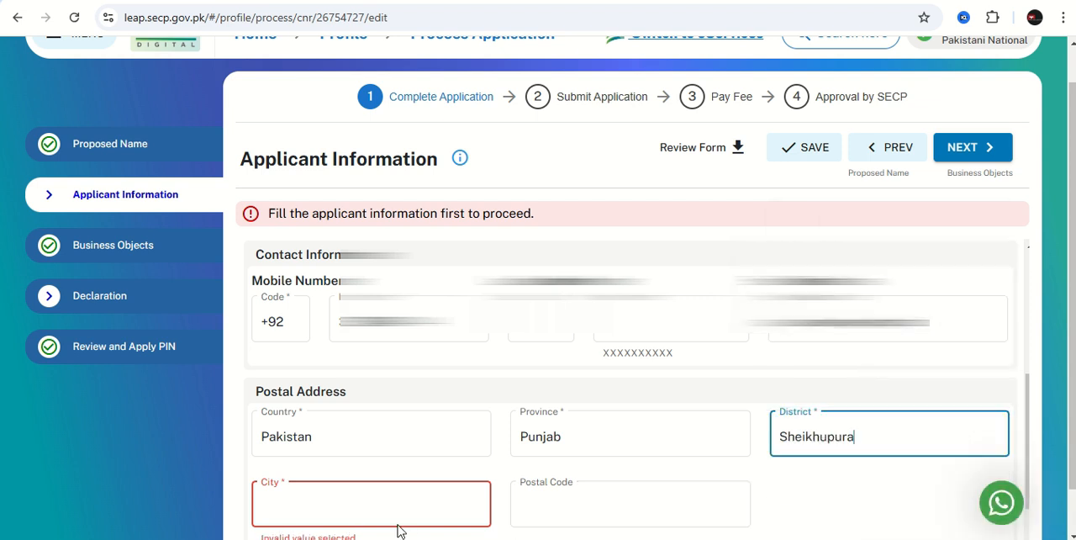
left_click(315, 513)
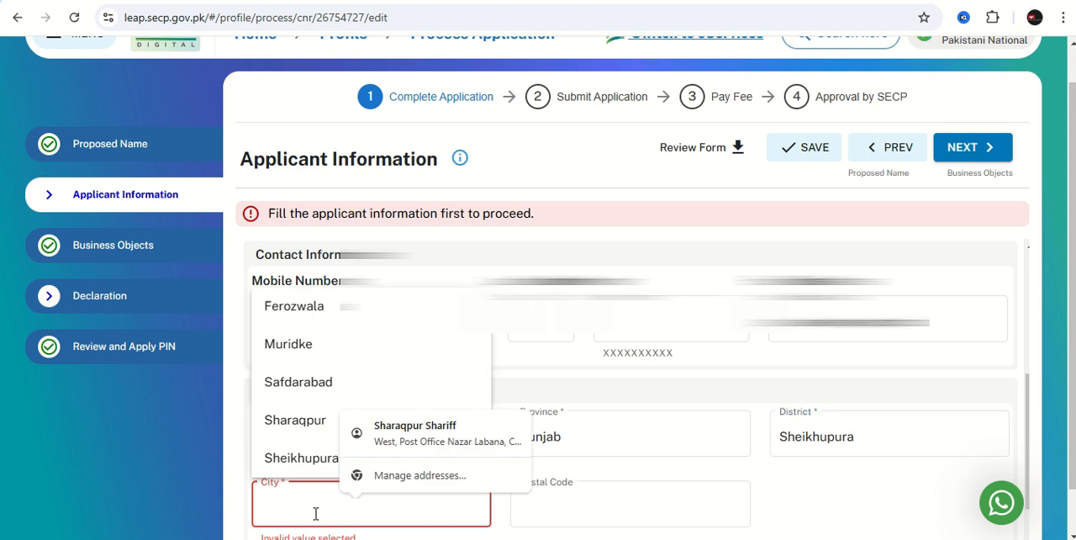
left_click(295, 420)
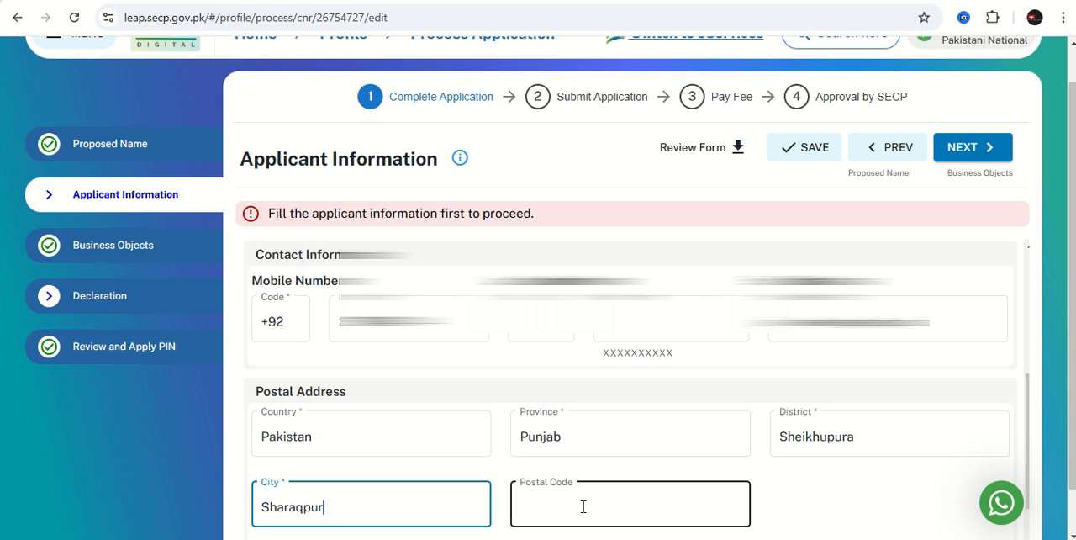
Fill in the applicant's address line without a postal code and continue to Business Objects
scroll(582, 506, "down", 1)
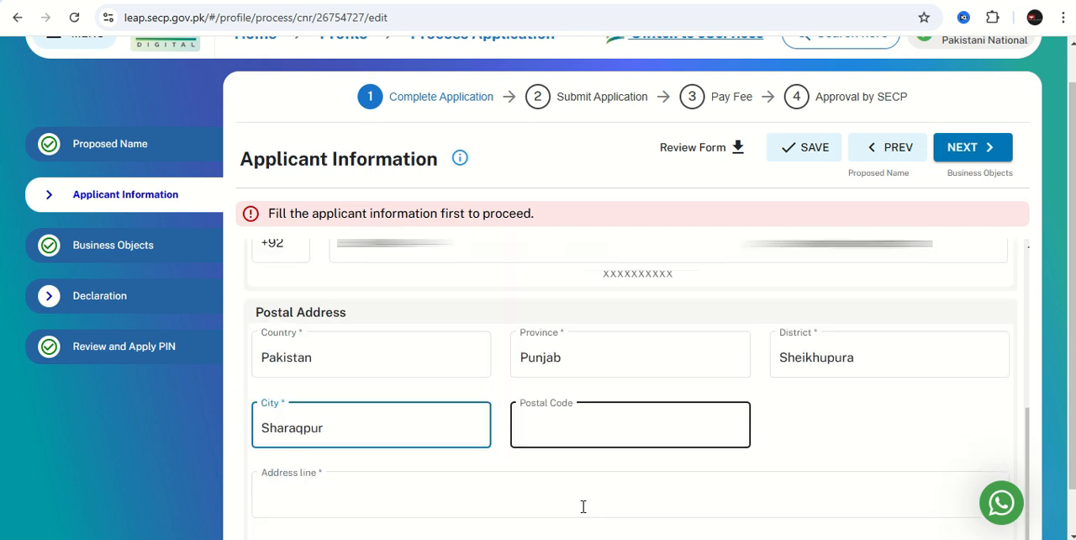
left_click(295, 501)
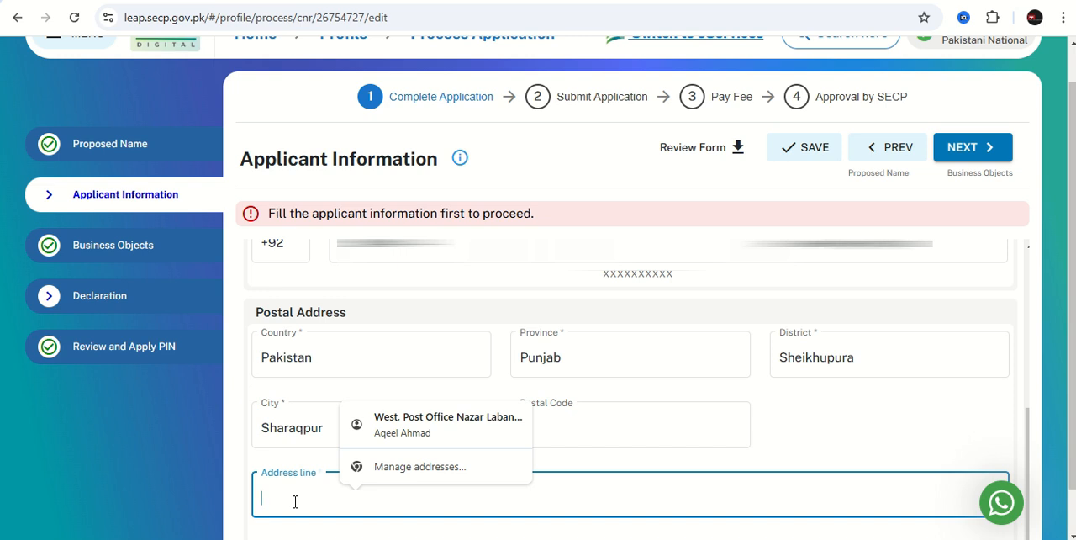
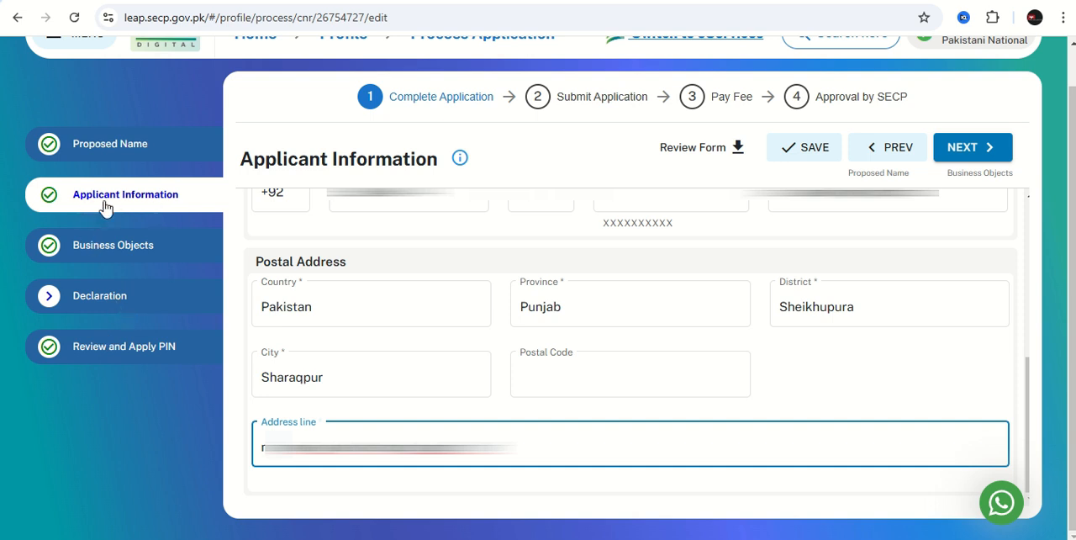
left_click(992, 149)
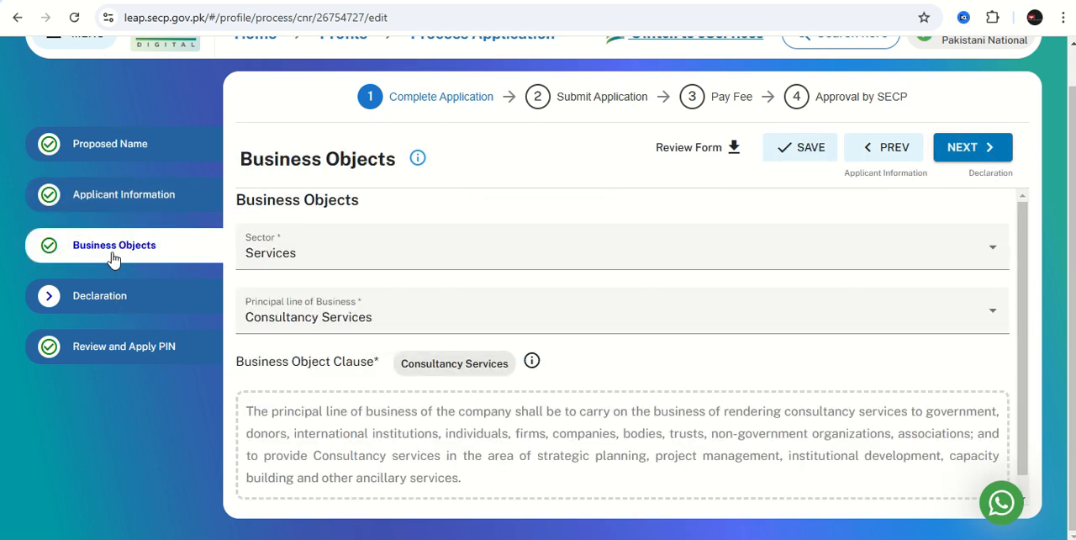
Review the sector, principal line of business and business object clause, and continue to the Declaration section
scroll(412, 282, "down", 1)
scroll(415, 298, "up", 1)
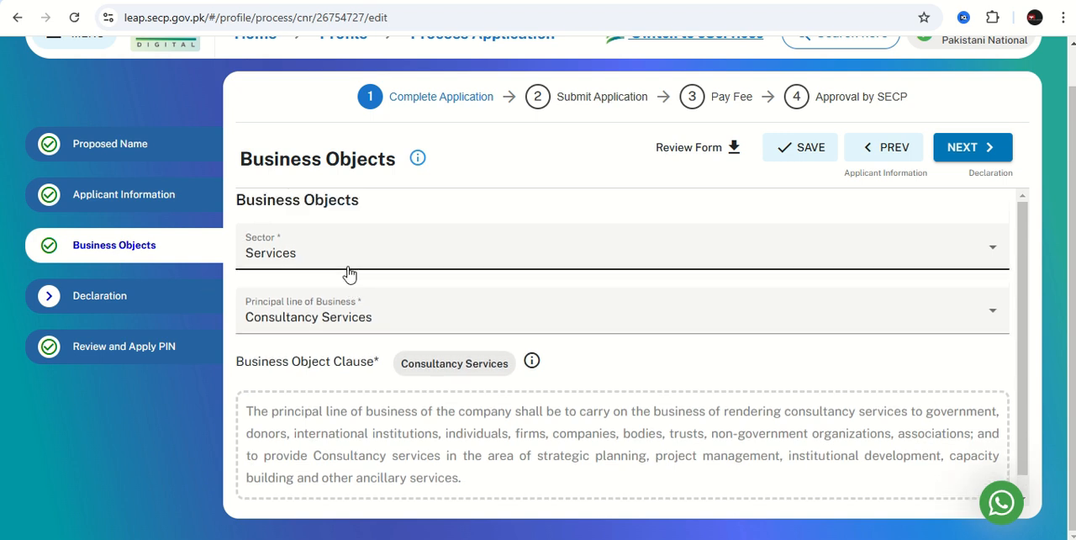
left_click(970, 154)
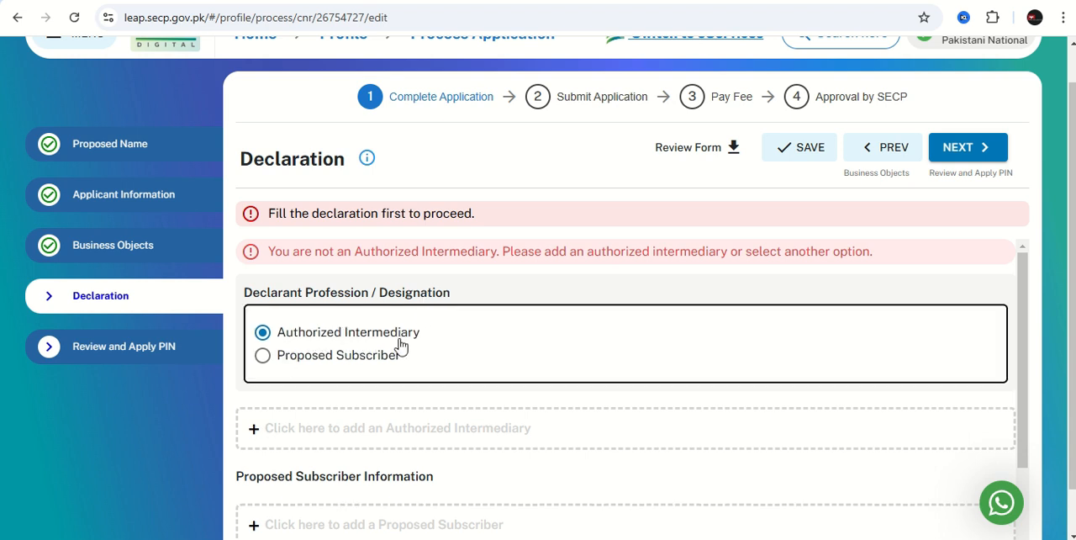
Set the declarant's designation to Proposed Subscriber, accept the declaration, and continue to Review and Apply PIN
left_click(261, 358)
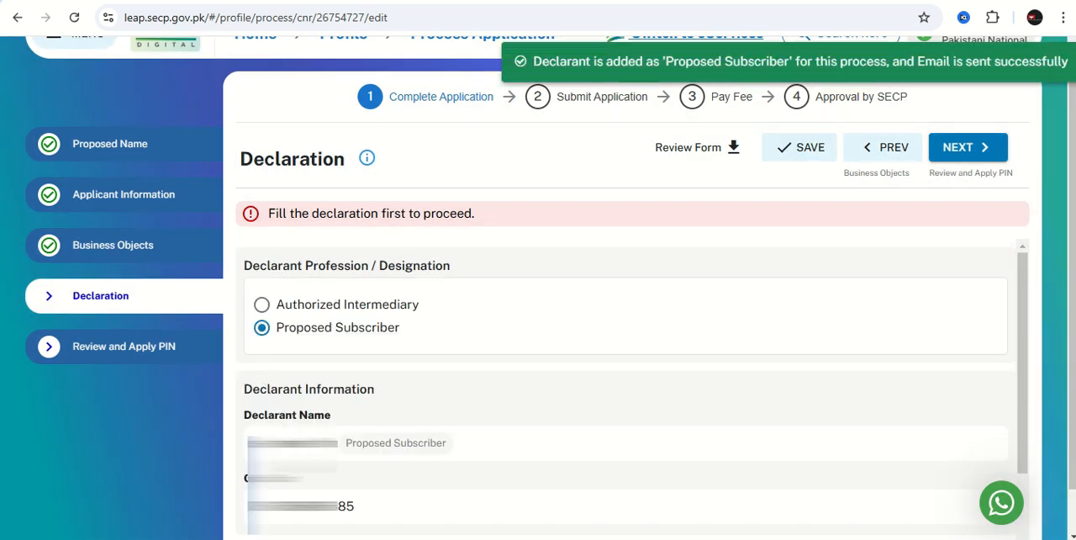
scroll(442, 487, "down", 1)
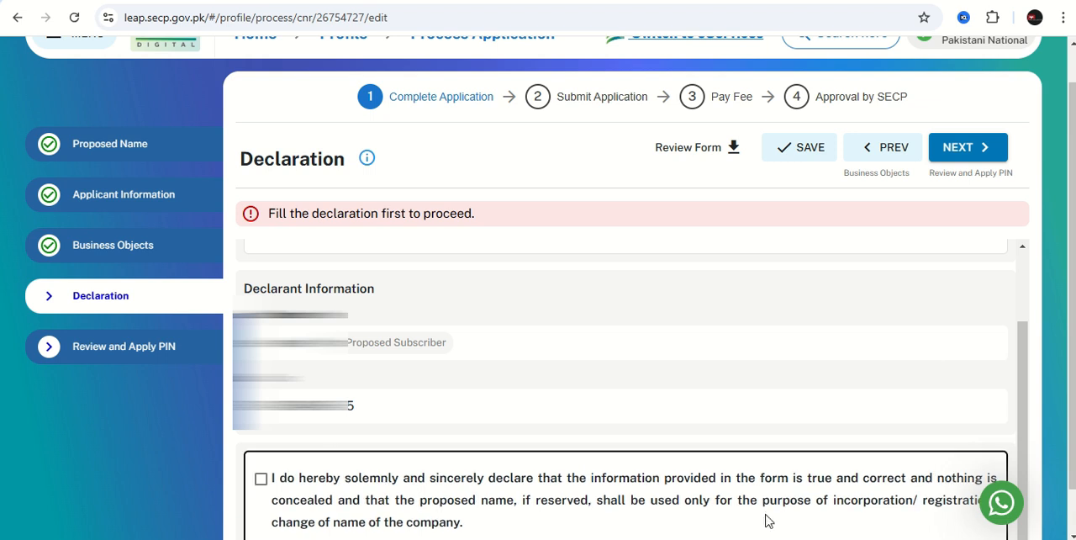
left_click(260, 480)
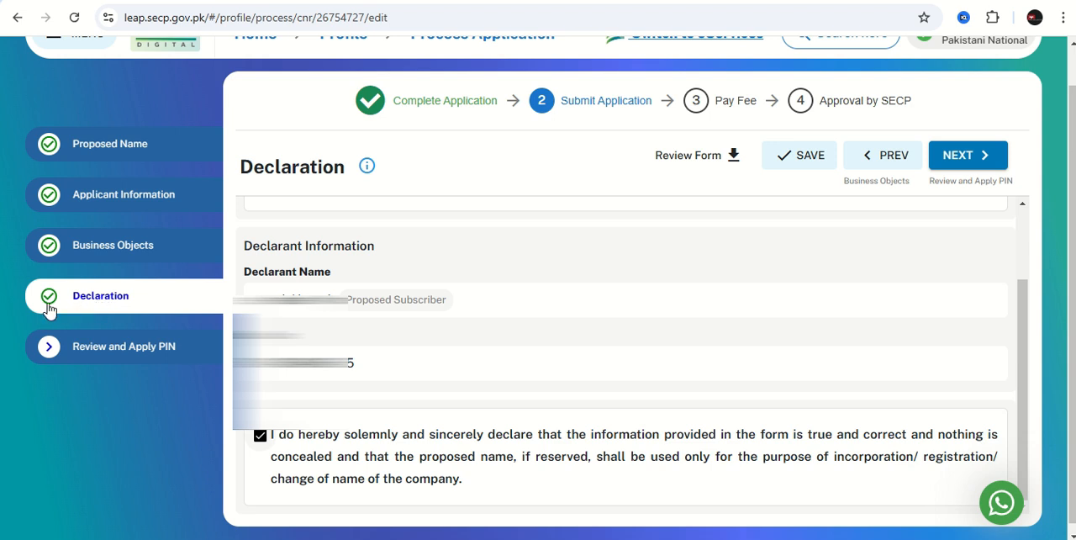
left_click(982, 156)
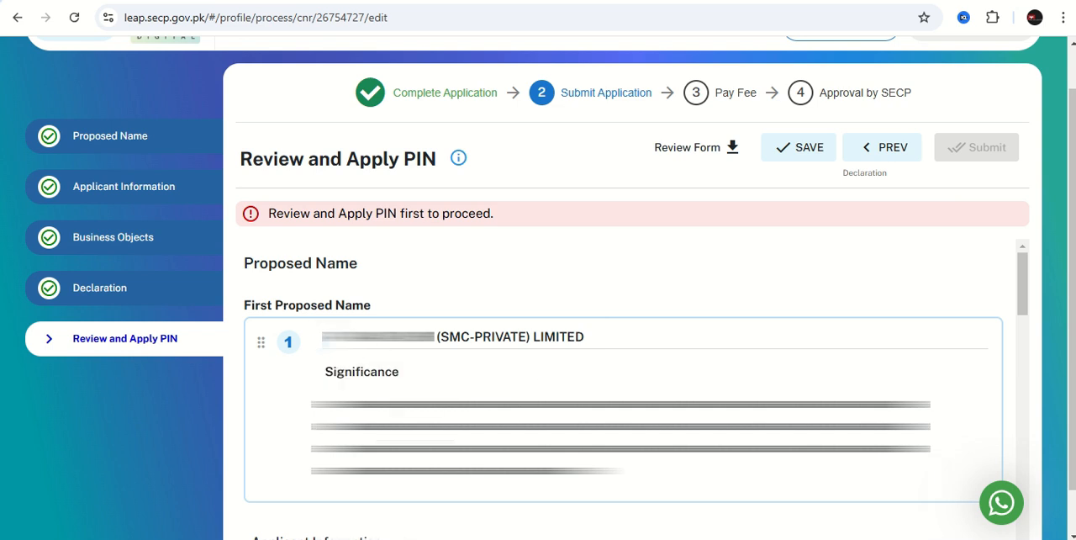
Review the full application and accept the declaration that the information provided is true and correct
scroll(626, 392, "down", 5)
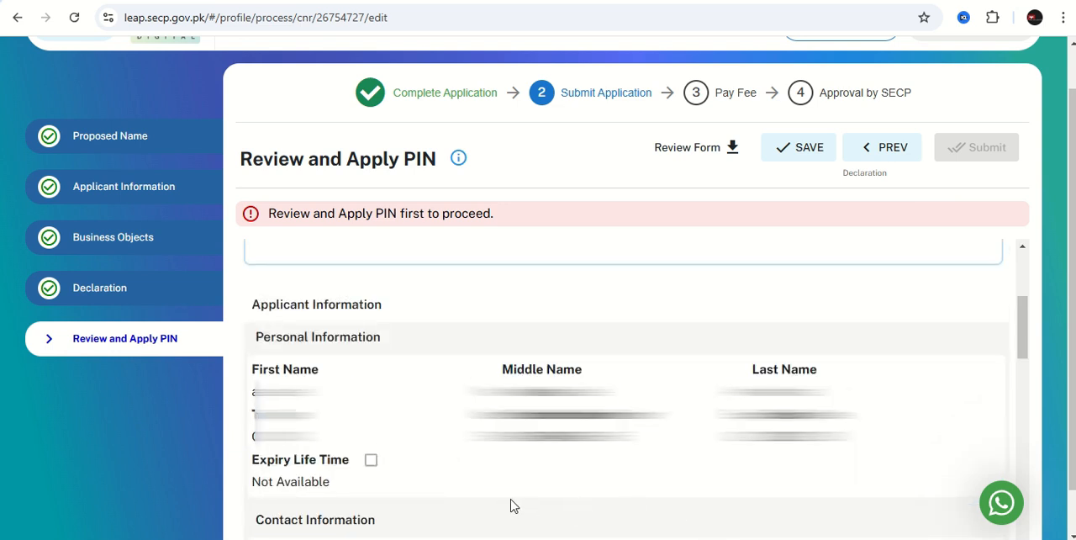
scroll(510, 504, "down", 4)
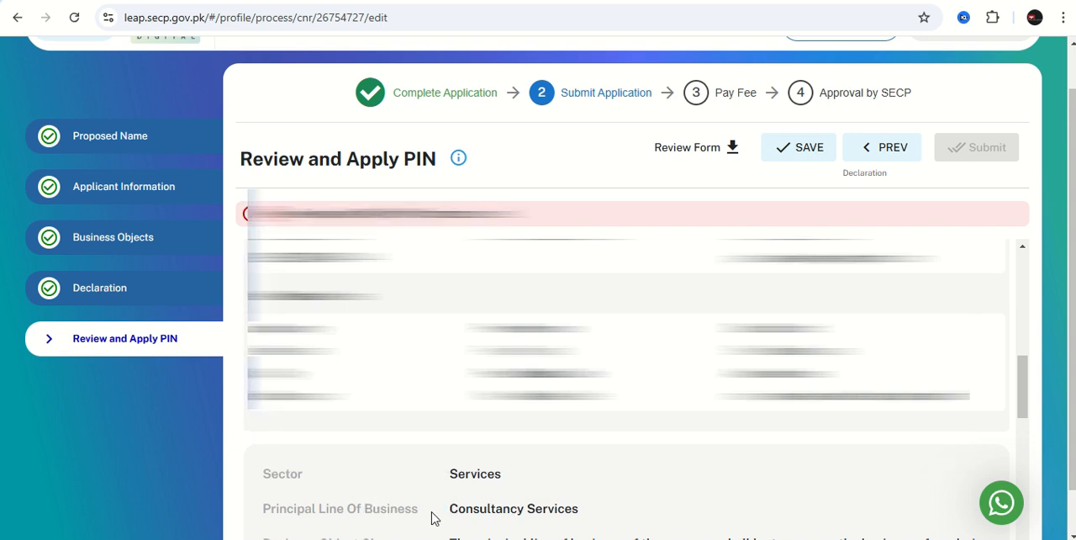
scroll(487, 511, "down", 6)
scroll(500, 513, "up", 2)
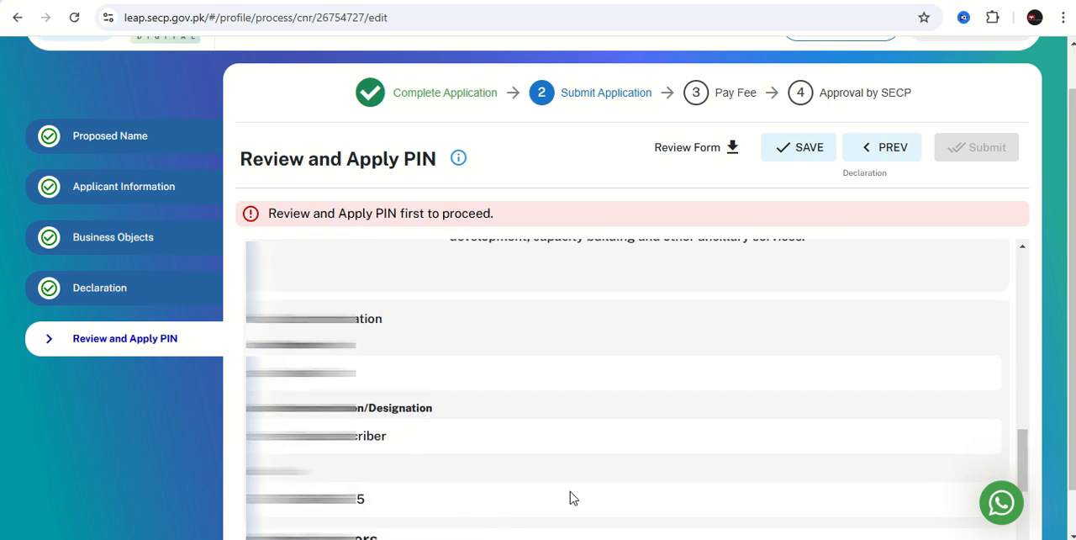
scroll(359, 498, "down", 4)
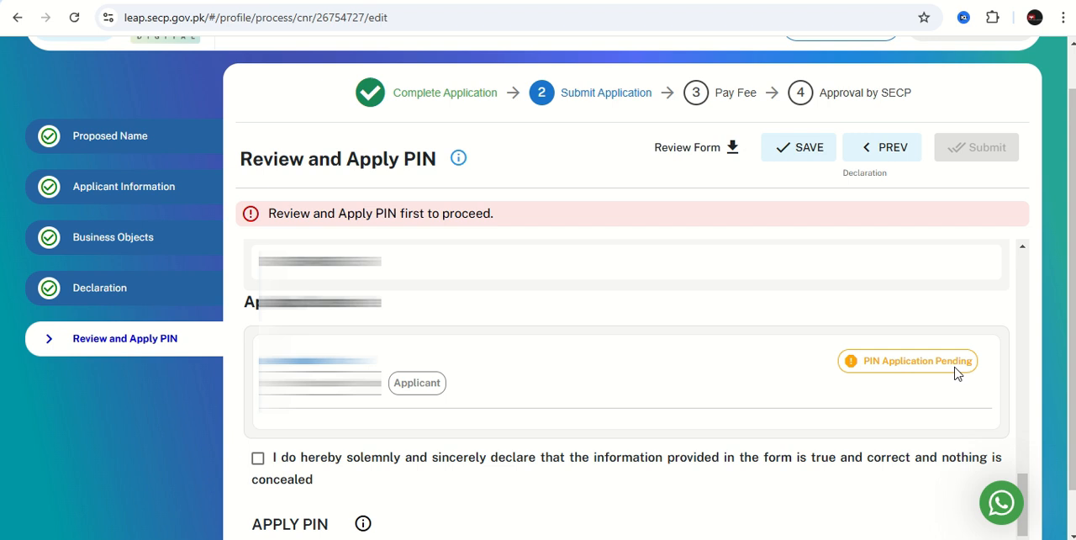
left_click(258, 460)
Enter and apply the digital signature PIN to sign the name reservation application, and submit it
scroll(299, 520, "down", 2)
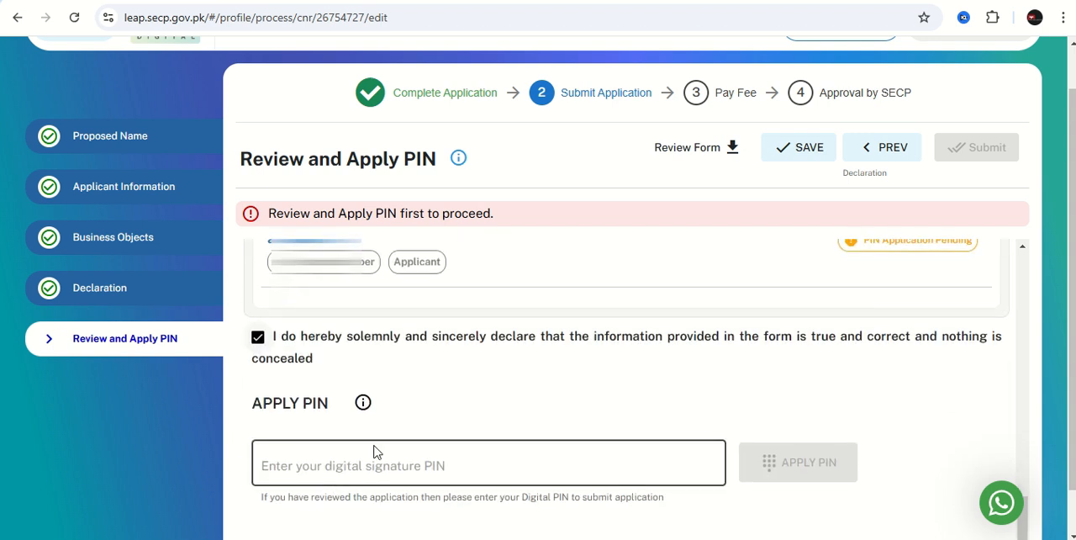
left_click(310, 465)
type("••")
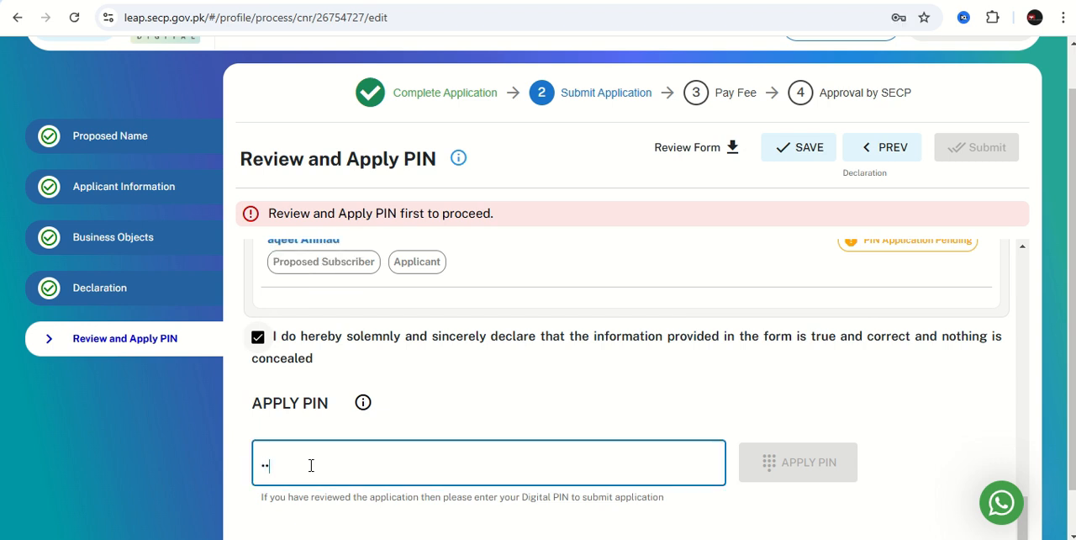
type("••")
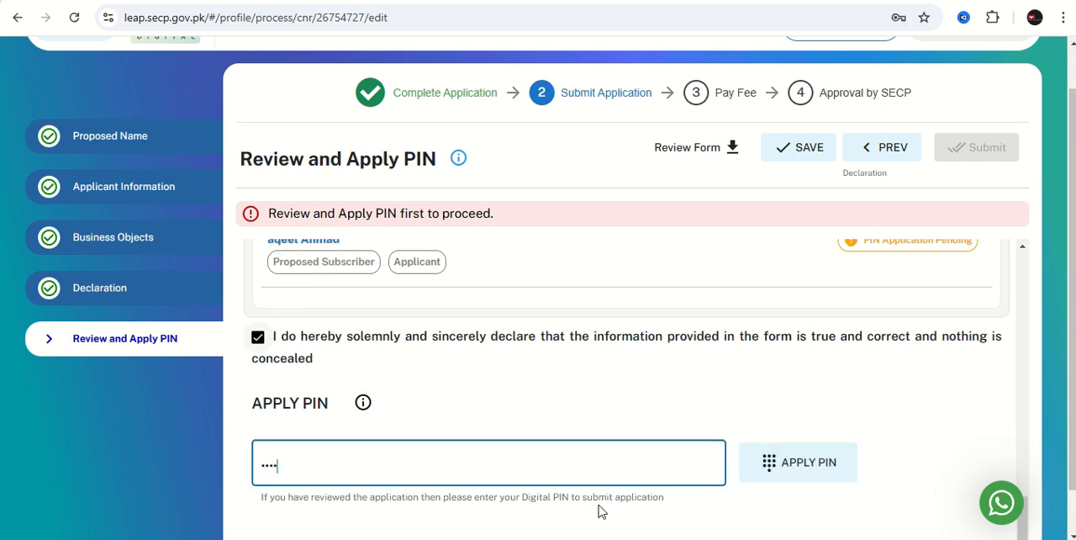
left_click(814, 468)
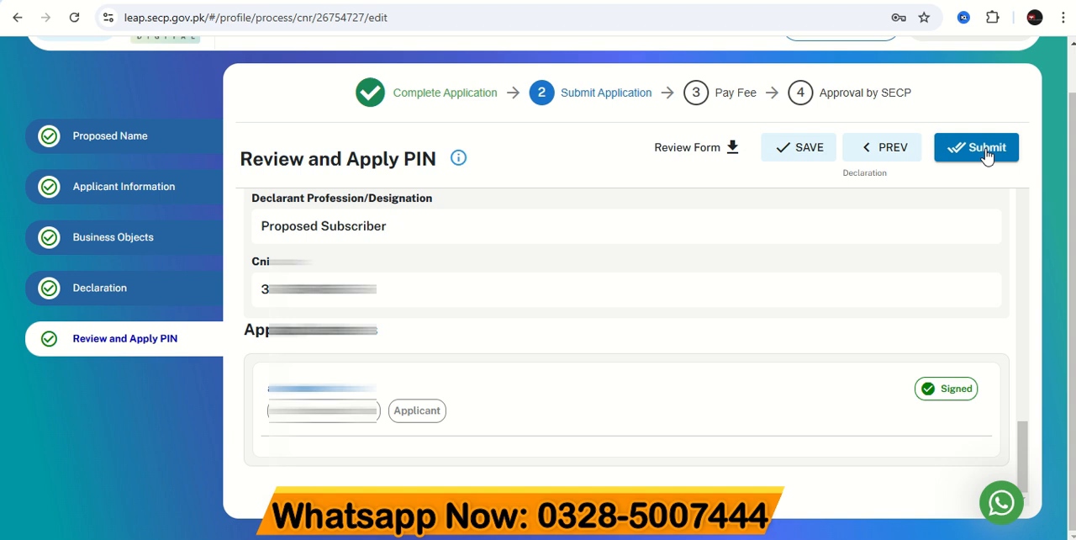
left_click(985, 150)
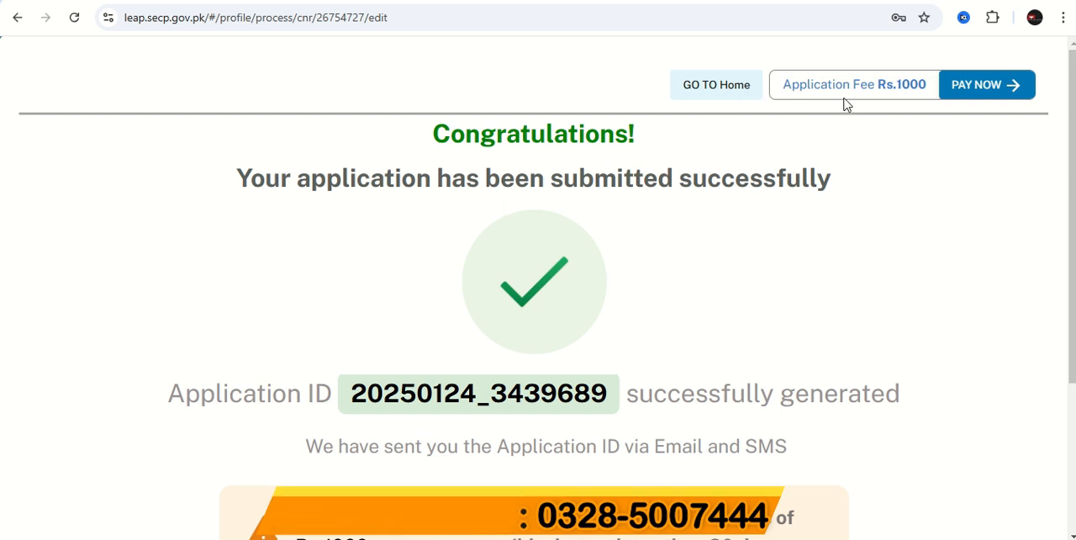
Proceed to pay the application fee, choose 1 Bill as the payment method and generate the challan
left_click(984, 93)
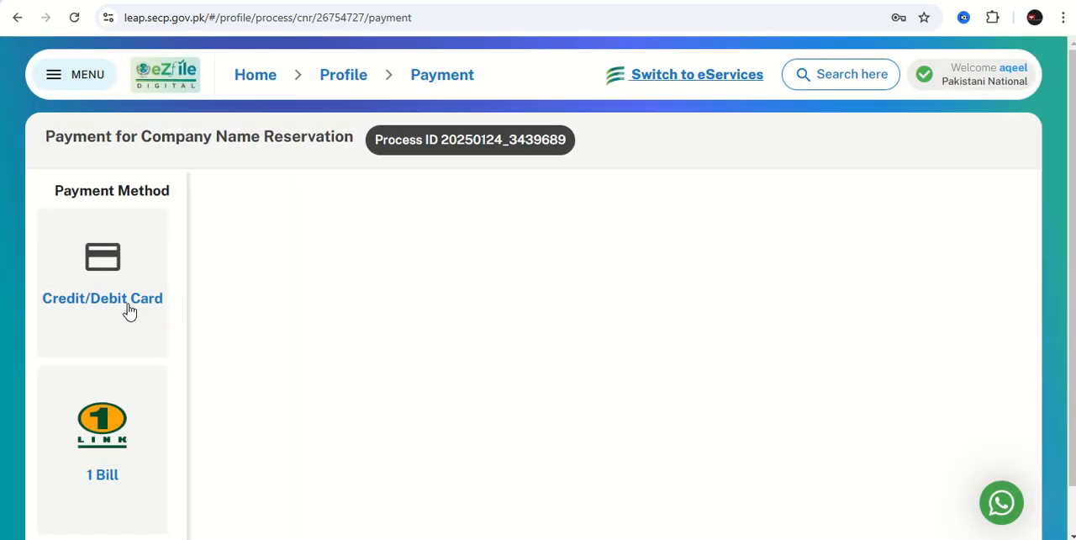
left_click(122, 434)
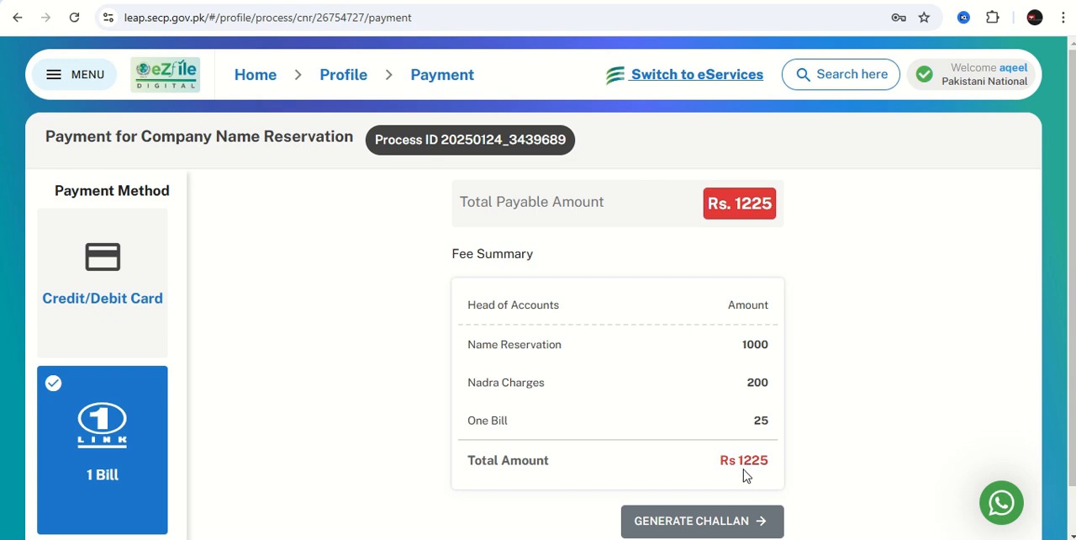
scroll(744, 470, "down", 1)
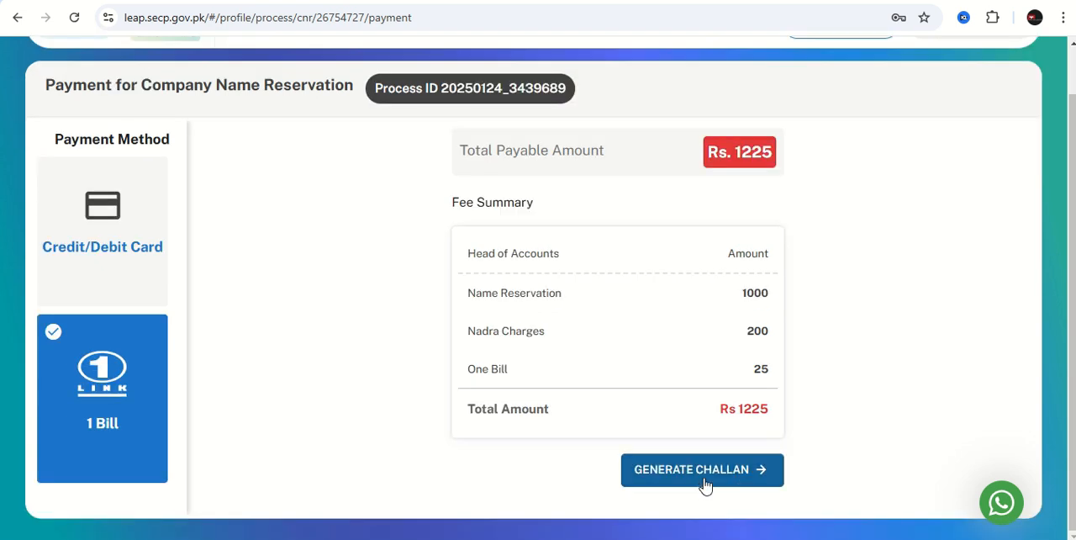
left_click(706, 486)
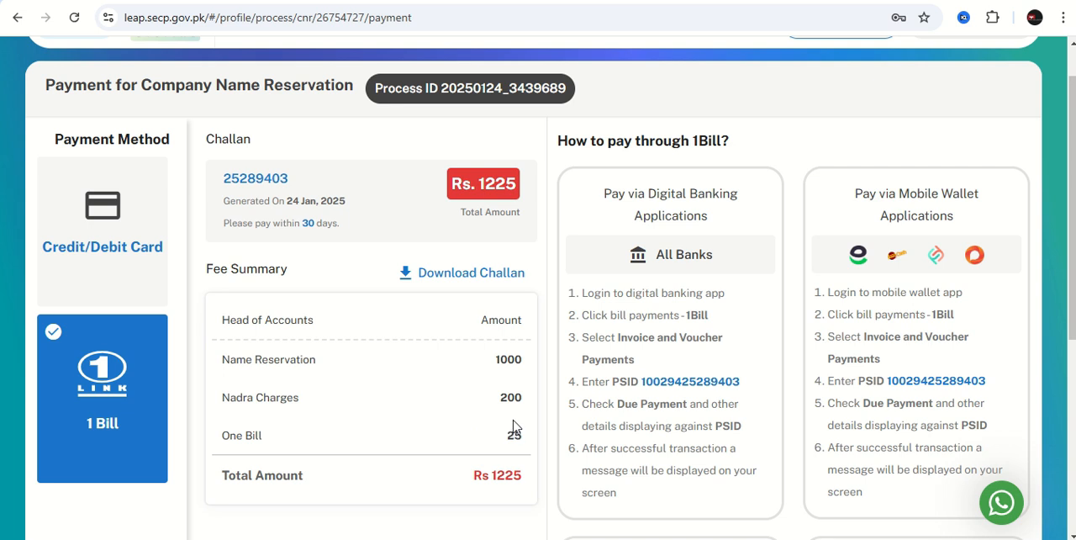
Return to the dashboard overview and check the application statuses and pending processes for the name reservation
scroll(515, 427, "up", 1)
left_click(79, 75)
left_click(77, 79)
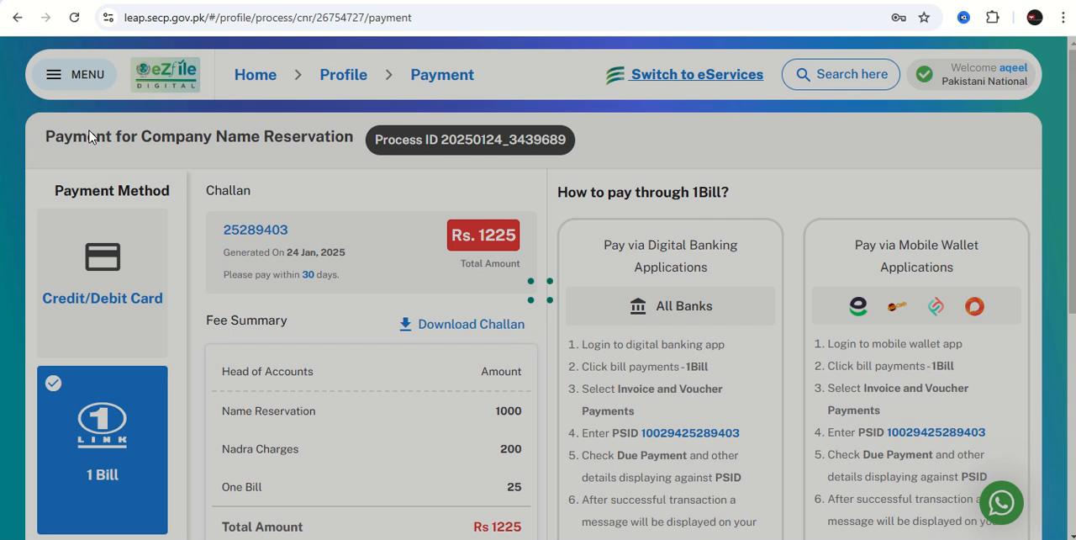
scroll(483, 420, "down", 5)
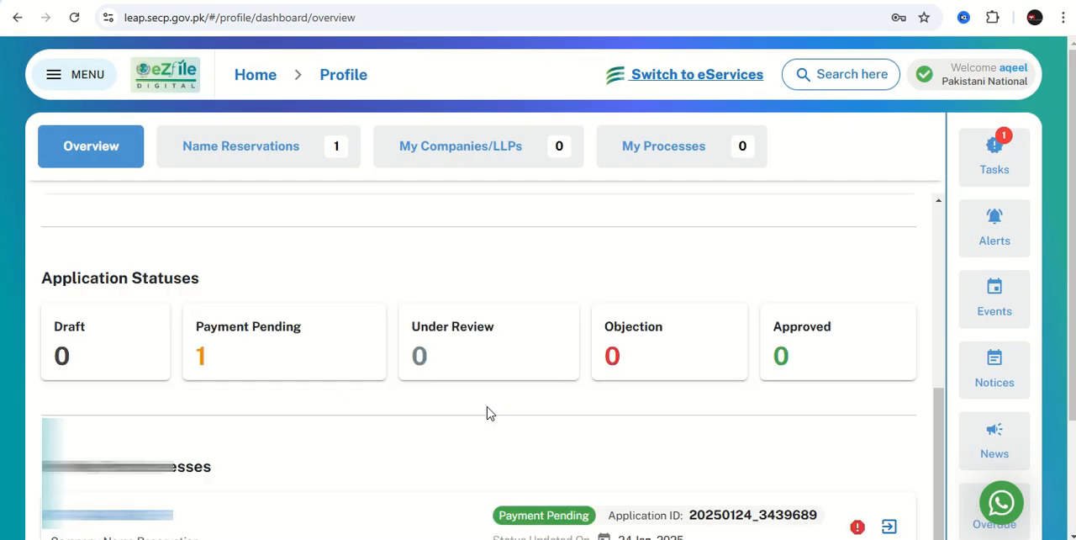
scroll(490, 413, "down", 2)
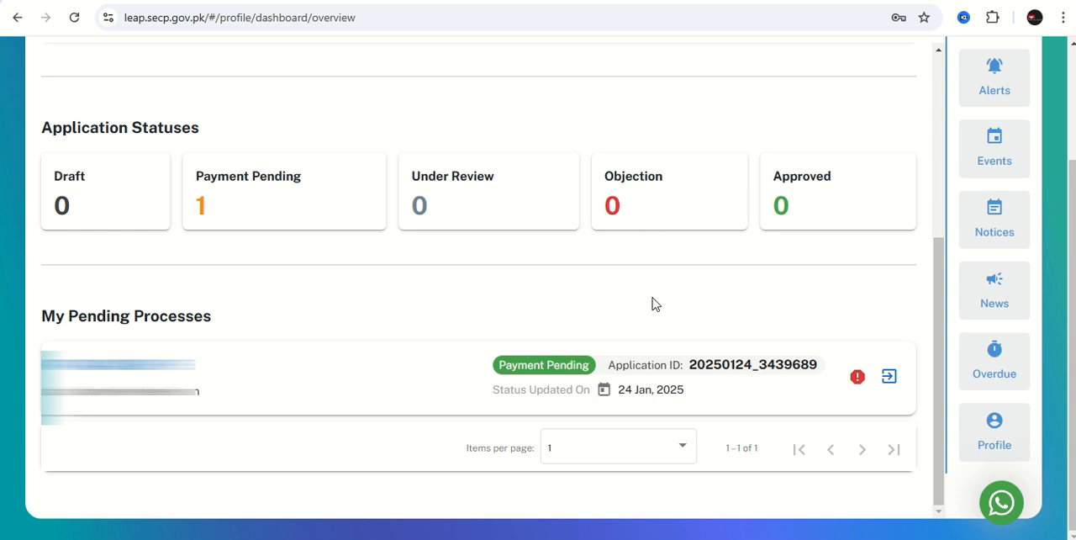
scroll(648, 327, "up", 6)
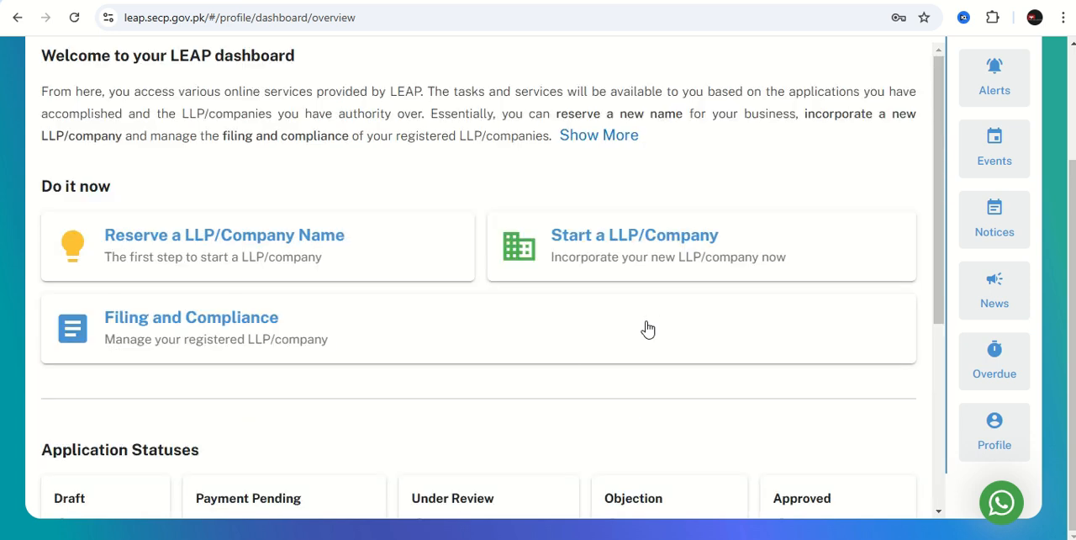